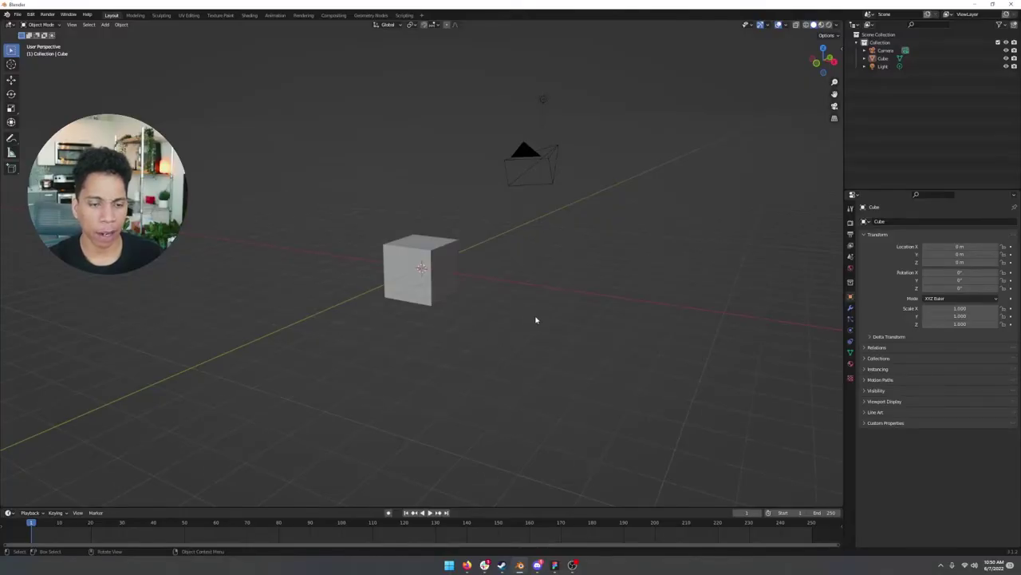
Set the render engine to Cycles and its device to GPU Compute.
mouse_move(536, 317)
middle_down()
mouse_move(479, 319)
mouse_move(550, 323)
middle_up()
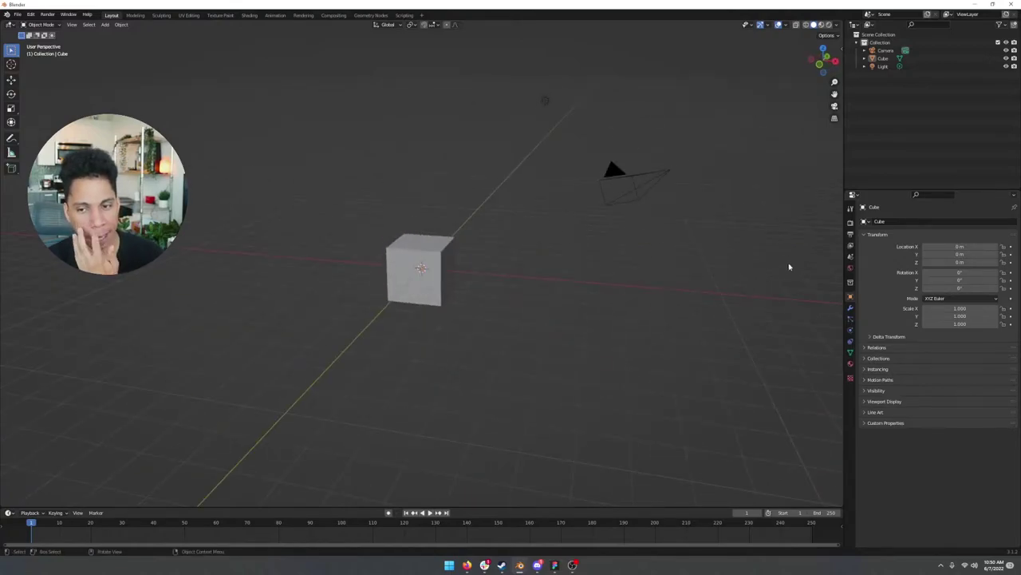
click(850, 223)
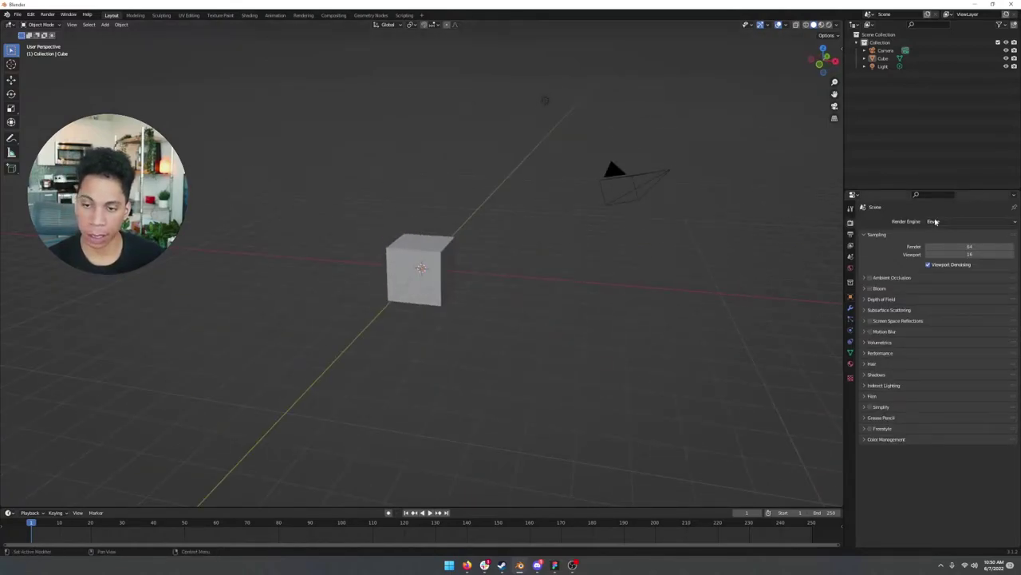
click(936, 222)
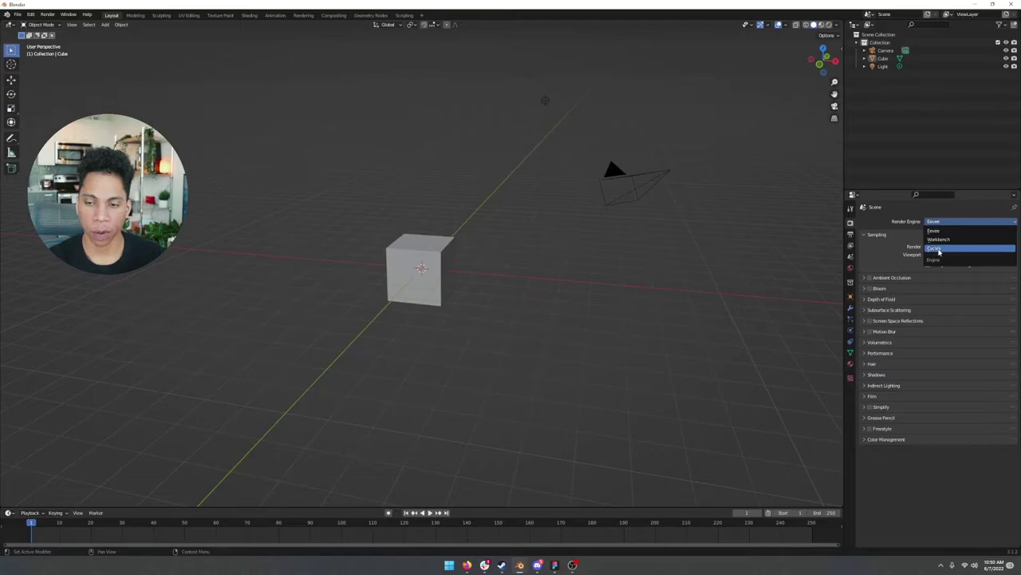
click(939, 250)
click(932, 242)
click(934, 255)
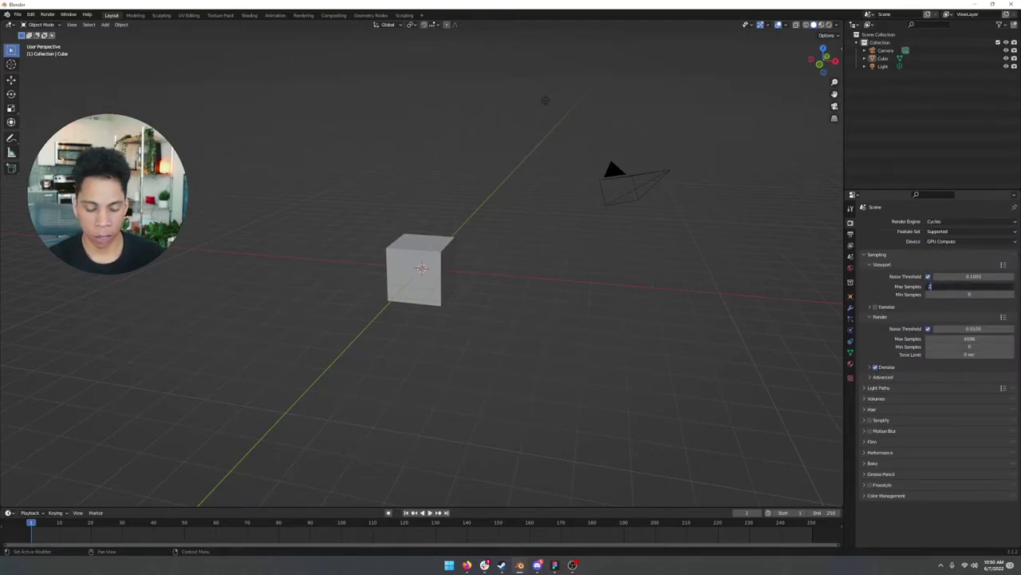
Limit viewport and render max samples to 250 with render denoising off, and include the Denoising Data pass in the view layer.
key(shift+Tab)
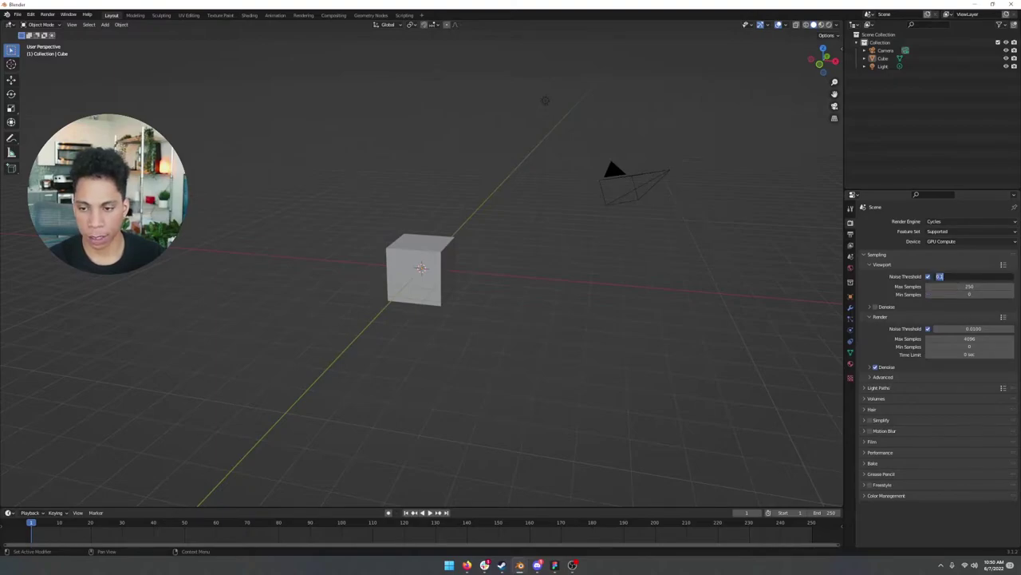
key(Return)
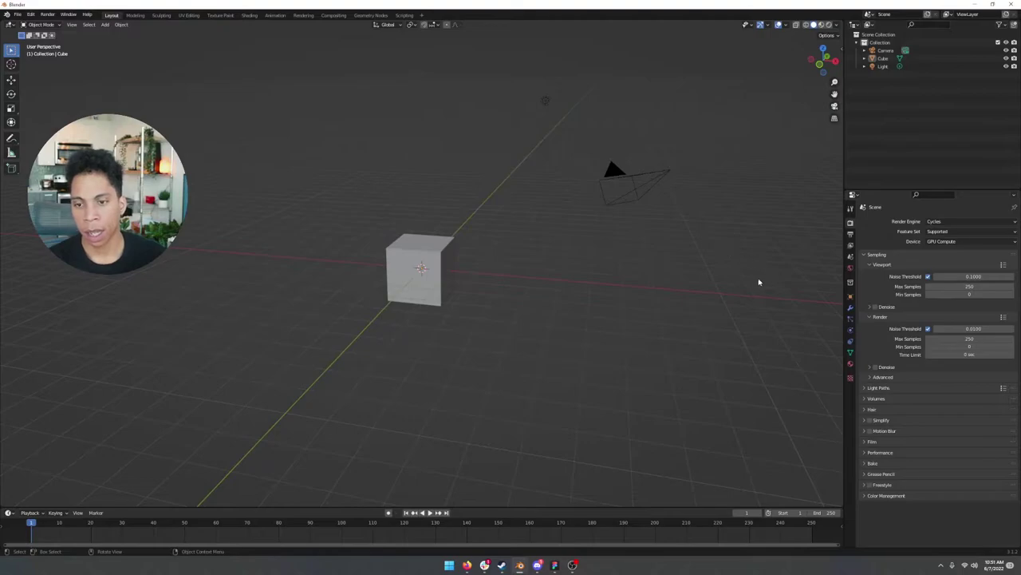
click(851, 246)
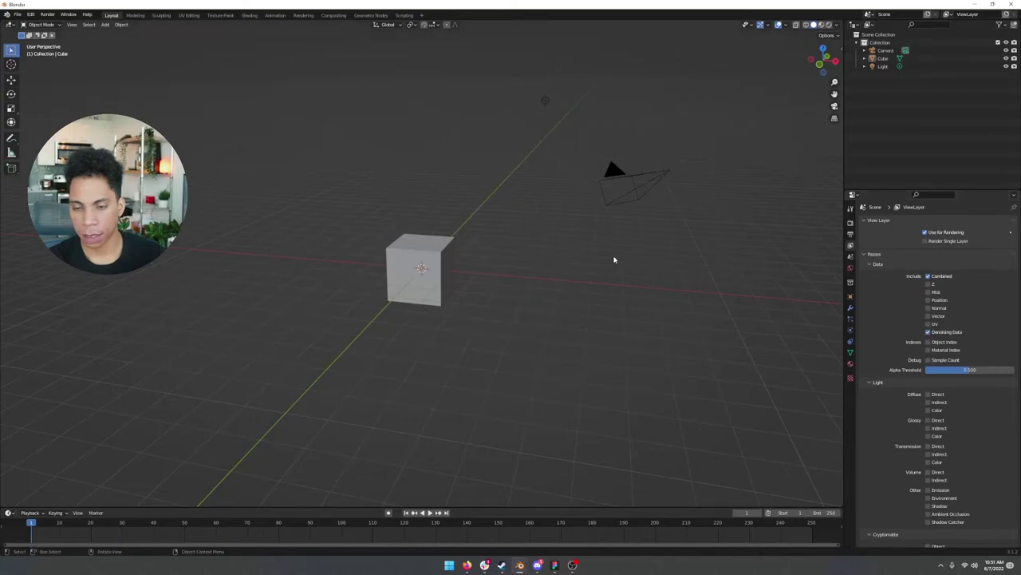
Search the add-on preferences for "image" and check whether Import Images as Planes is enabled.
click(20, 15)
mouse_move(29, 15)
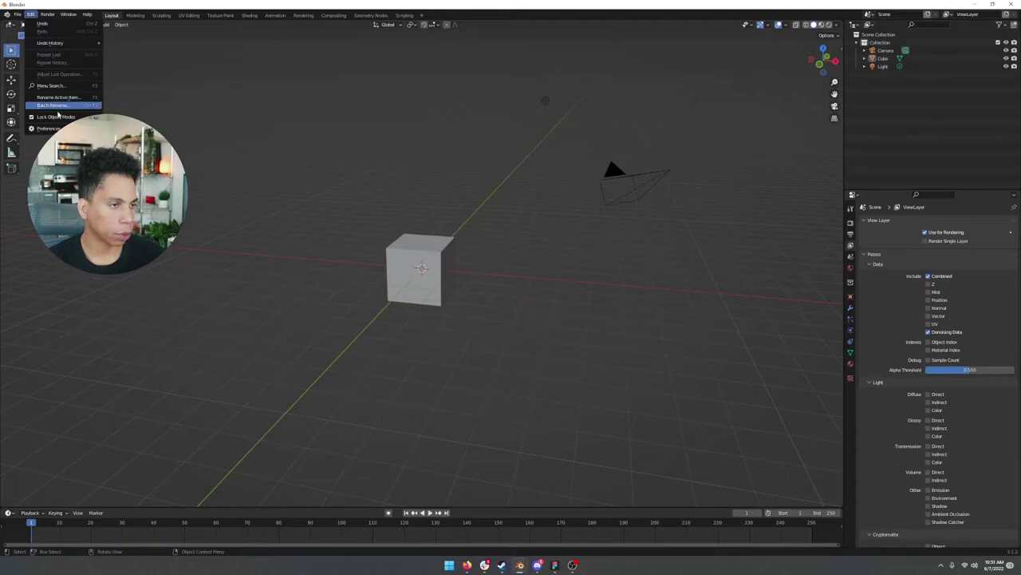
click(50, 129)
drag(128, 18, 625, 121)
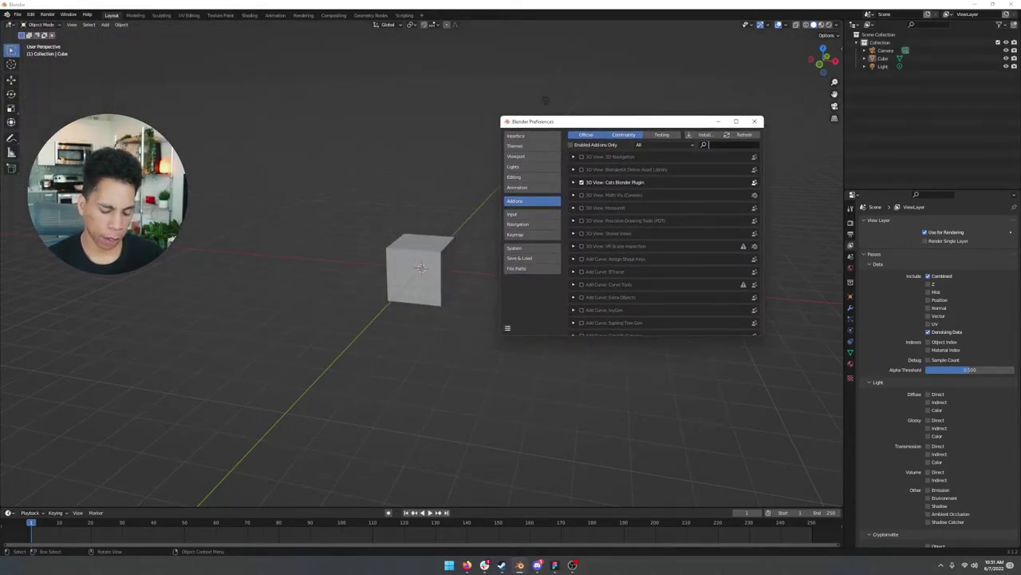
text(image)
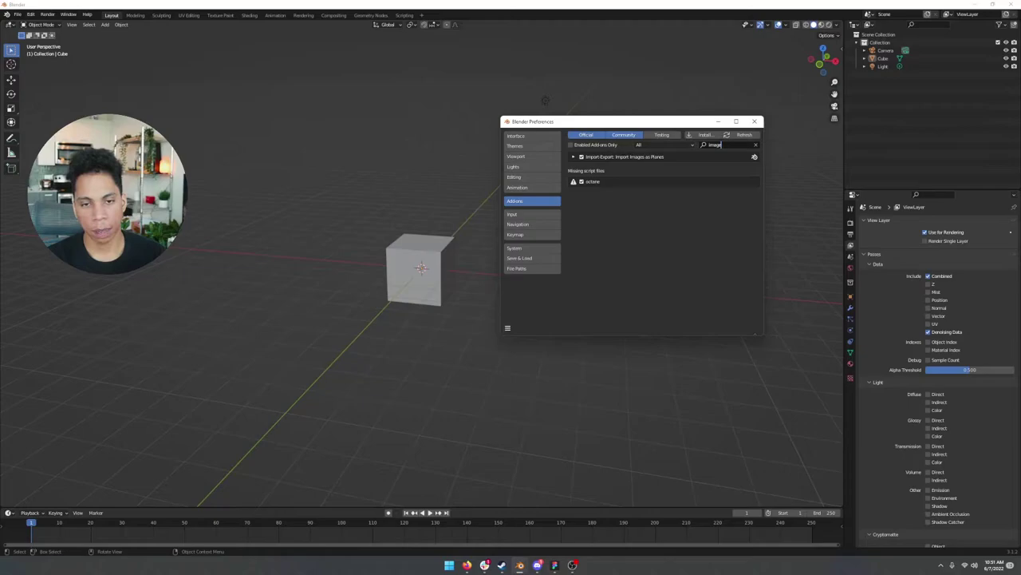
click(755, 123)
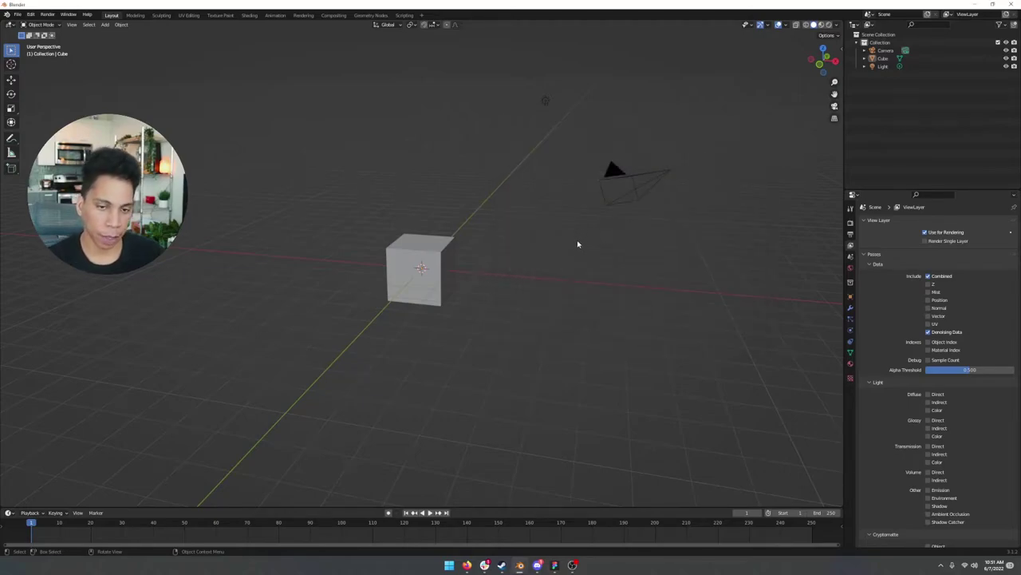
Delete the default camera, cube and light from the scene.
middle_drag(579, 244, 527, 260)
key(a)
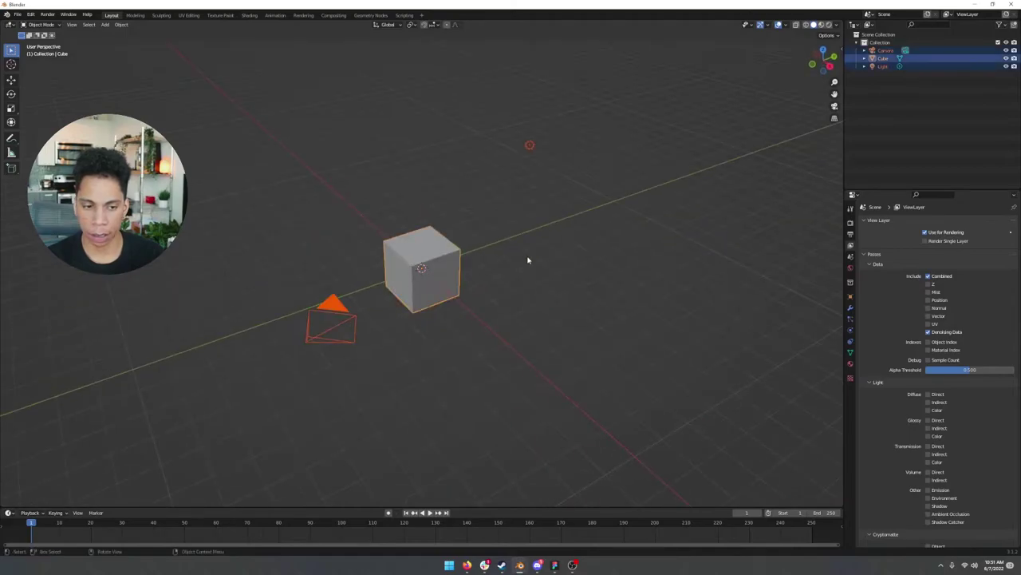
key(x)
click(528, 259)
Import FLCL.psd from the Glass Dispersion Tutorial project's assets folder as an image plane.
middle_drag(413, 228, 466, 219)
key(shift+a)
mouse_move(466, 217)
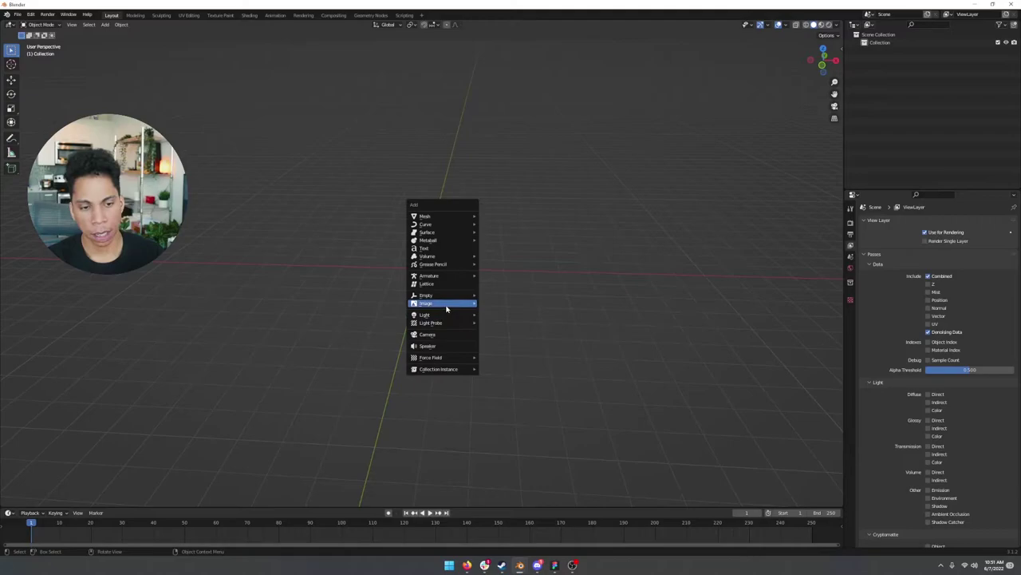
mouse_move(477, 305)
click(505, 318)
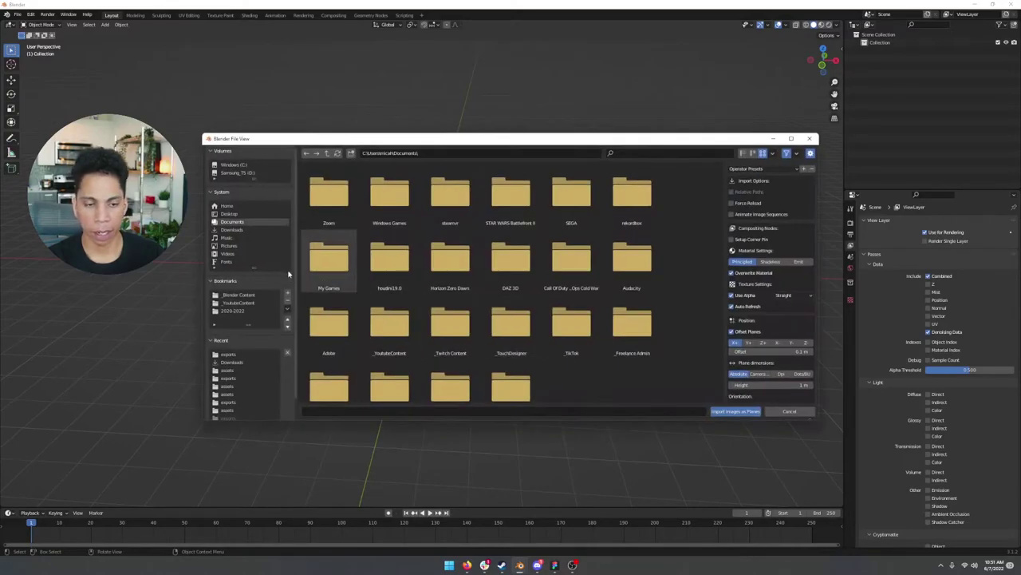
click(252, 312)
double_click(347, 200)
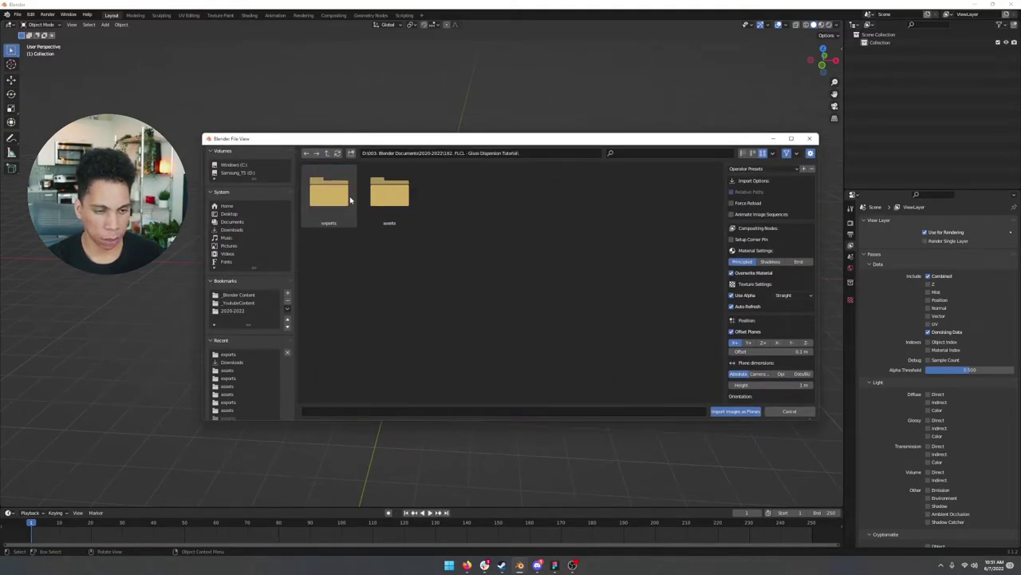
double_click(383, 199)
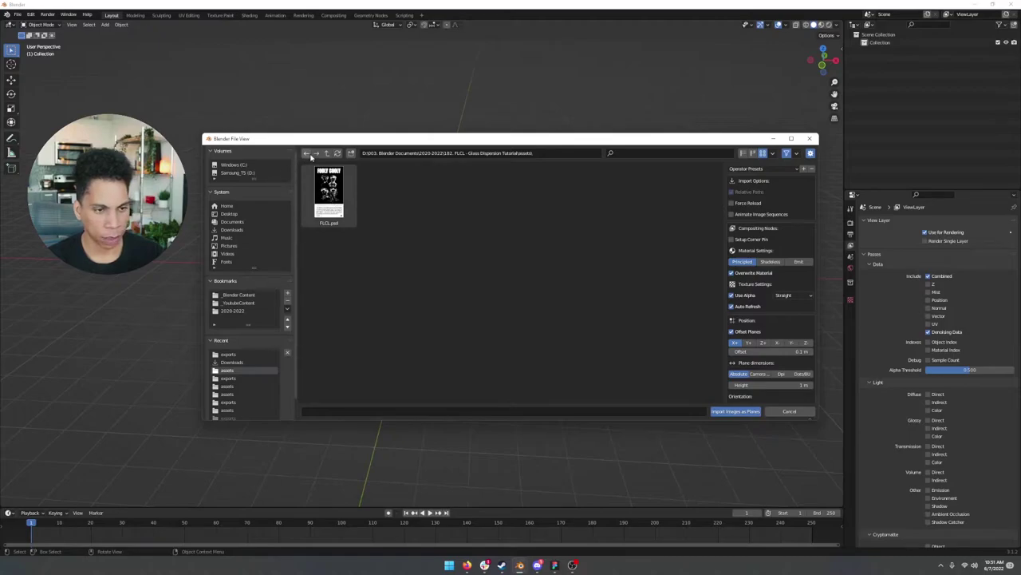
click(329, 191)
click(733, 411)
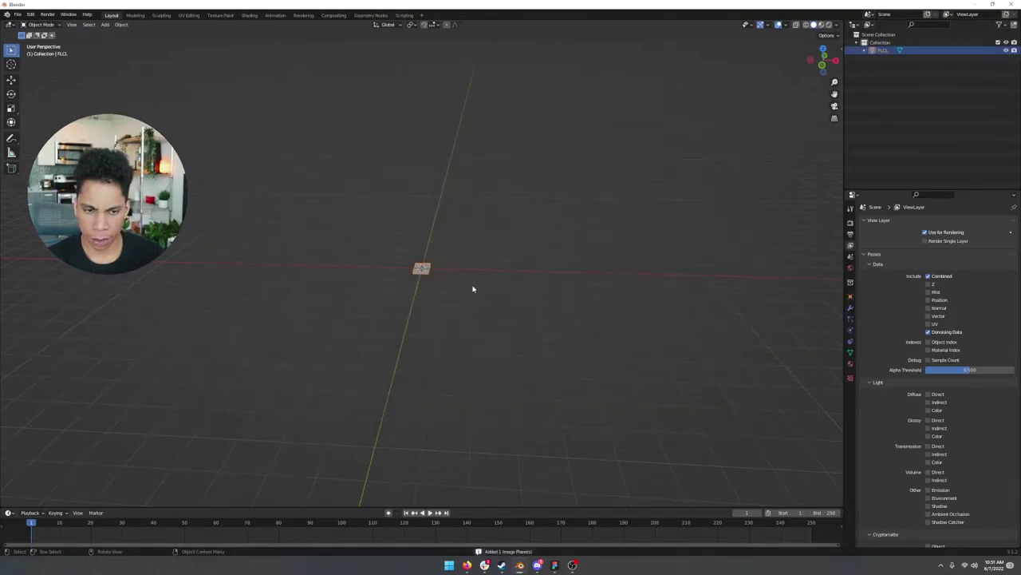
Inspect the imported poster texture in Material Preview shading, and return the viewport to Solid shading.
scroll(472, 289, up, 8)
key(z)
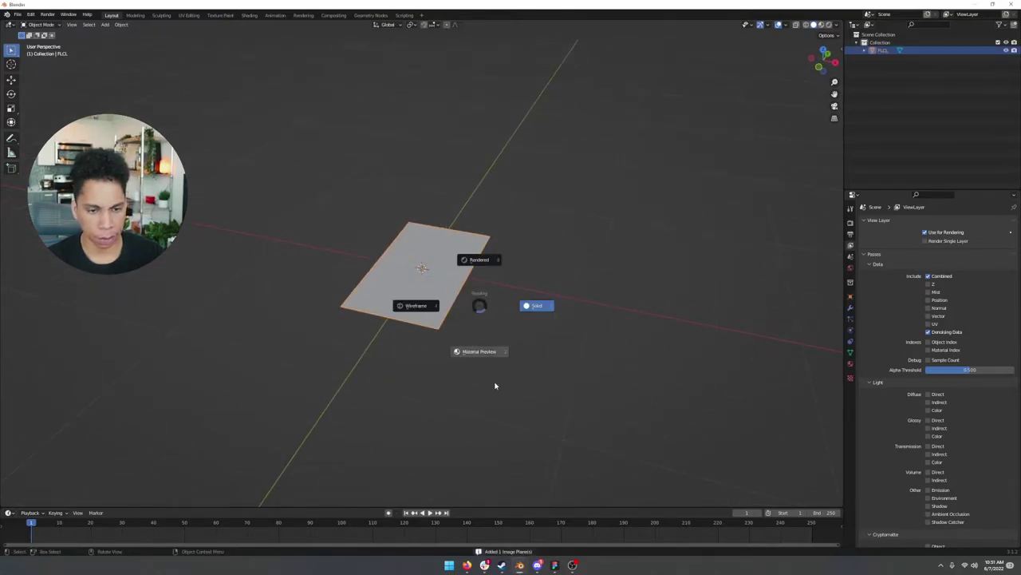
click(502, 329)
mouse_move(408, 265)
middle_down()
mouse_move(450, 276)
mouse_move(414, 186)
mouse_move(467, 285)
mouse_move(413, 283)
middle_up()
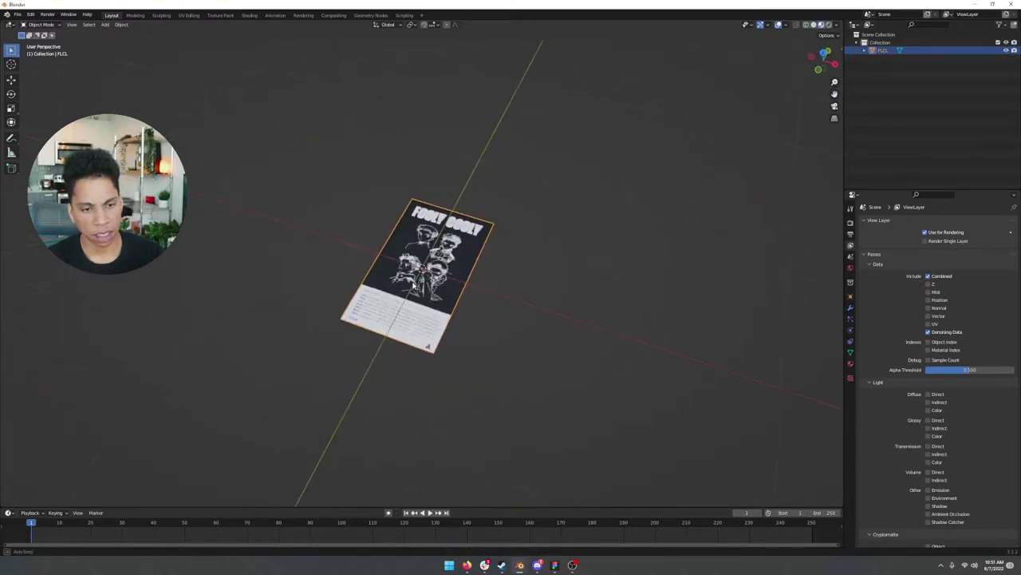
key(z)
click(501, 277)
Rotate the poster plane 90 degrees around the X axis so it stands upright.
scroll(452, 300, up, 1)
scroll(452, 301, down, 4)
middle_drag(500, 283, 476, 232)
key(r)
key(x)
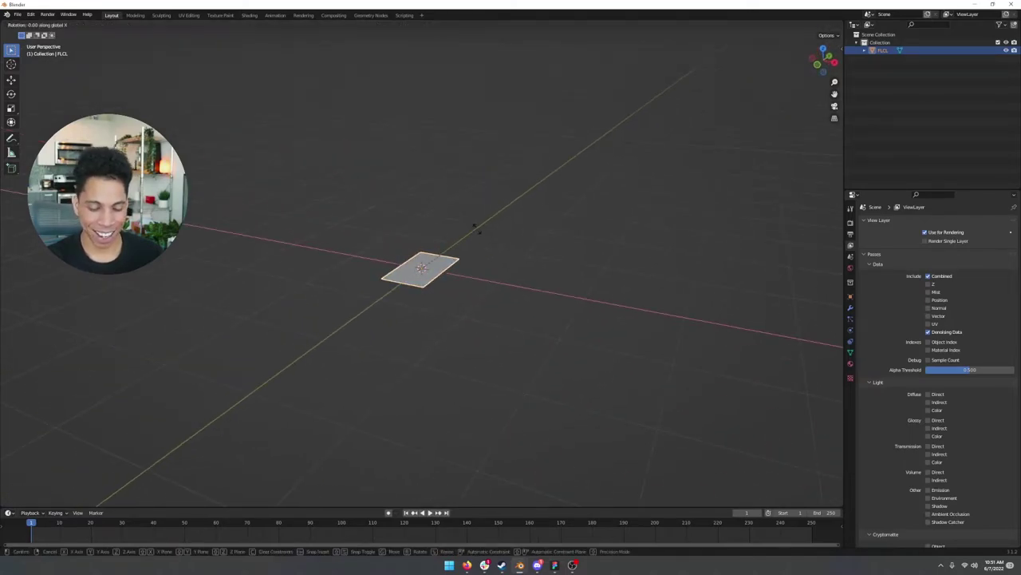
key(9)
key(0)
key(Return)
Display the upright poster with its texture in Material Preview shading.
key(z)
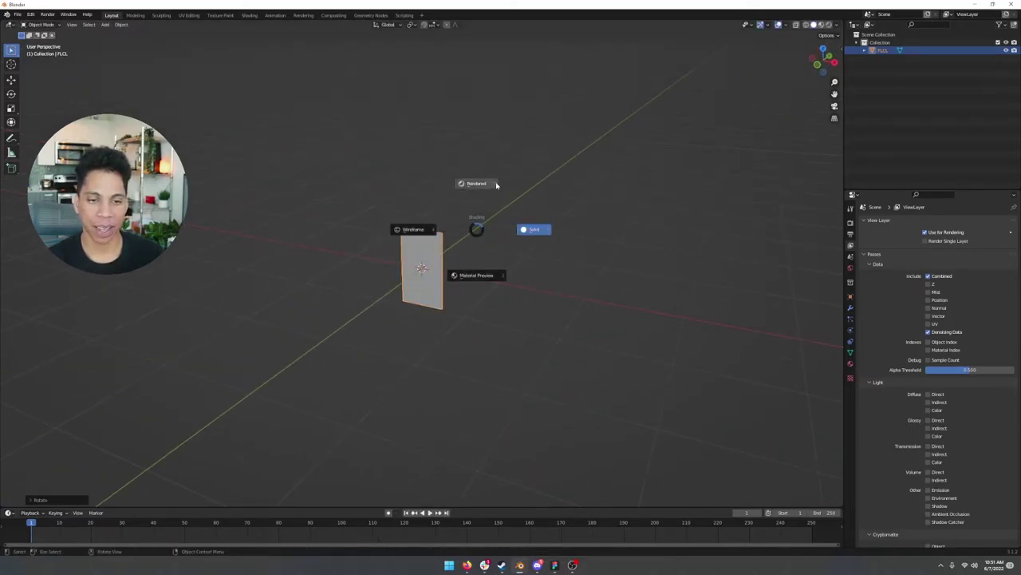
click(497, 274)
middle_drag(502, 295, 470, 294)
scroll(460, 276, down, 4)
scroll(447, 269, up, 6)
Raise the poster plane along the Z axis until its lower edge sits just above the grid floor.
key(g)
key(z)
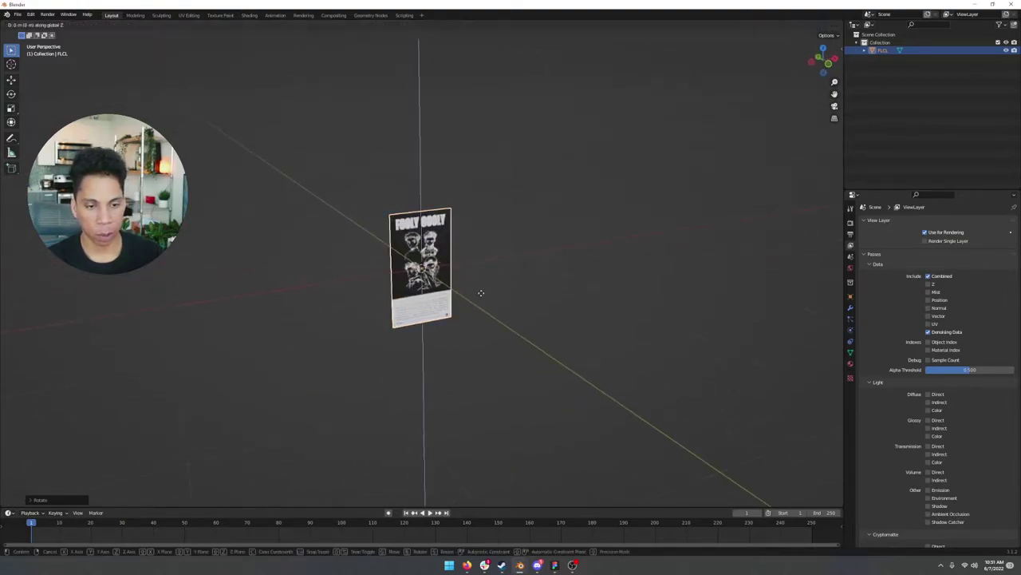
click(483, 235)
mouse_move(495, 261)
middle_down()
mouse_move(505, 237)
mouse_move(509, 255)
middle_up()
Add a camera facing the poster from the front view and pull it back along the Y axis.
key(grave)
click(456, 237)
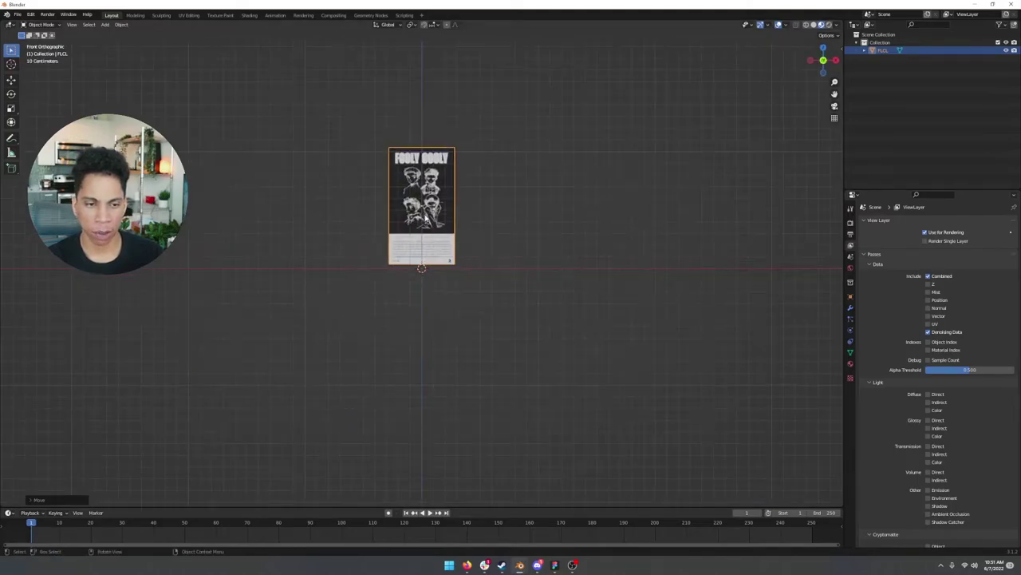
key(shift+a)
click(388, 245)
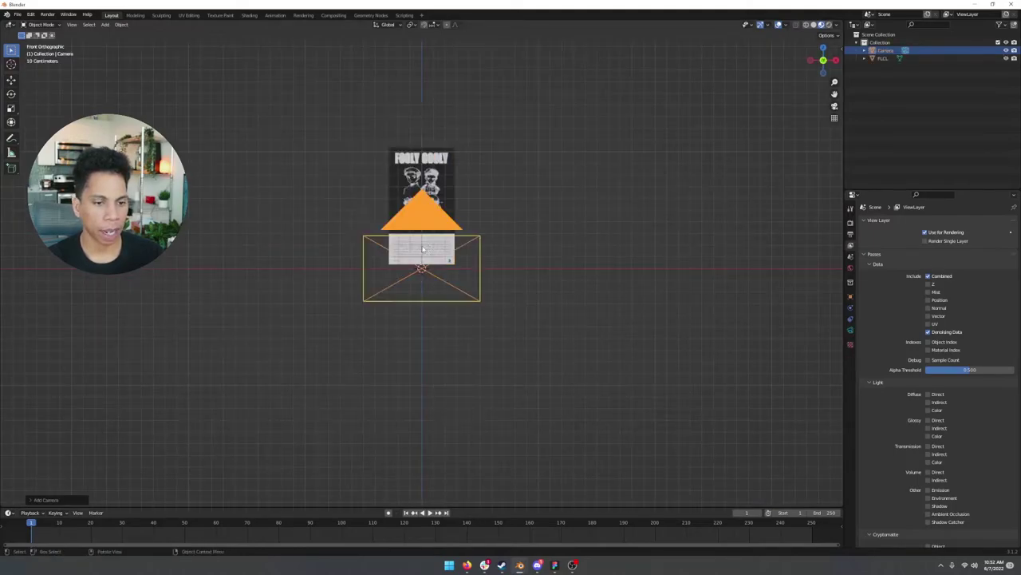
middle_drag(388, 245, 418, 282)
key(g)
key(y)
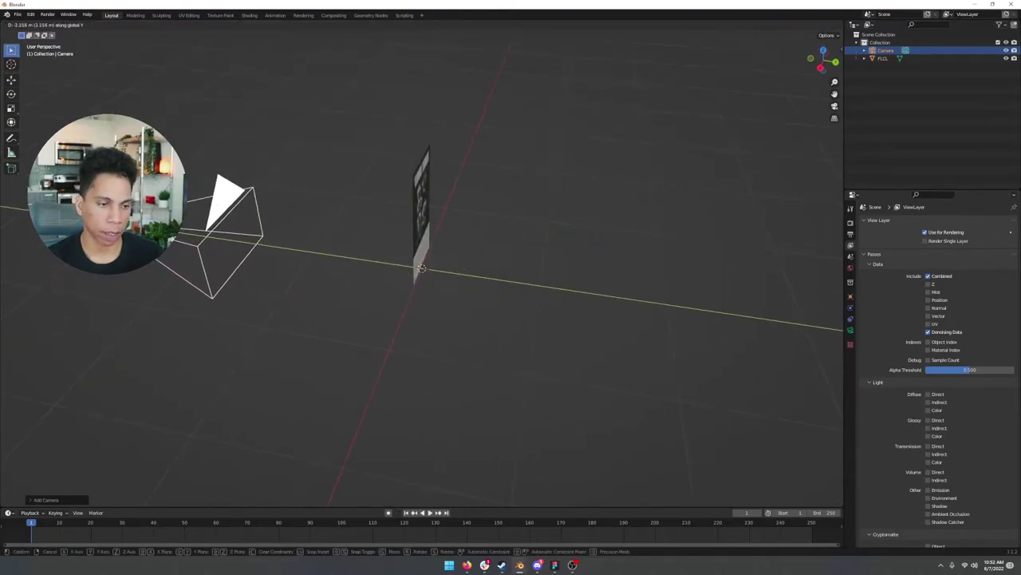
click(163, 209)
Raise the camera along the Z axis to about the poster's mid-height.
middle_drag(164, 209, 287, 205)
scroll(287, 206, down, 3)
scroll(287, 205, down, 1)
middle_drag(517, 266, 404, 232)
key(g)
key(z)
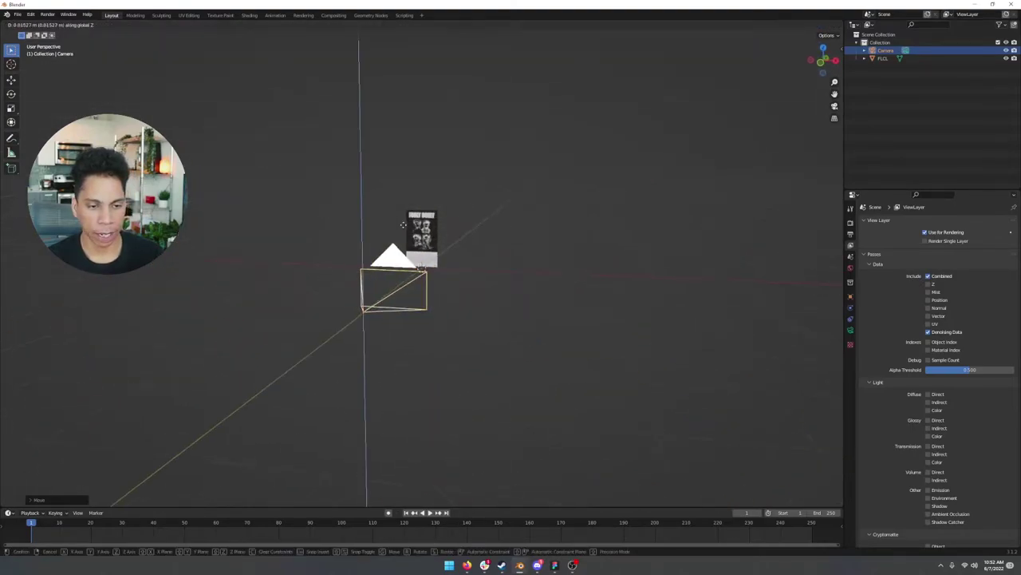
click(406, 184)
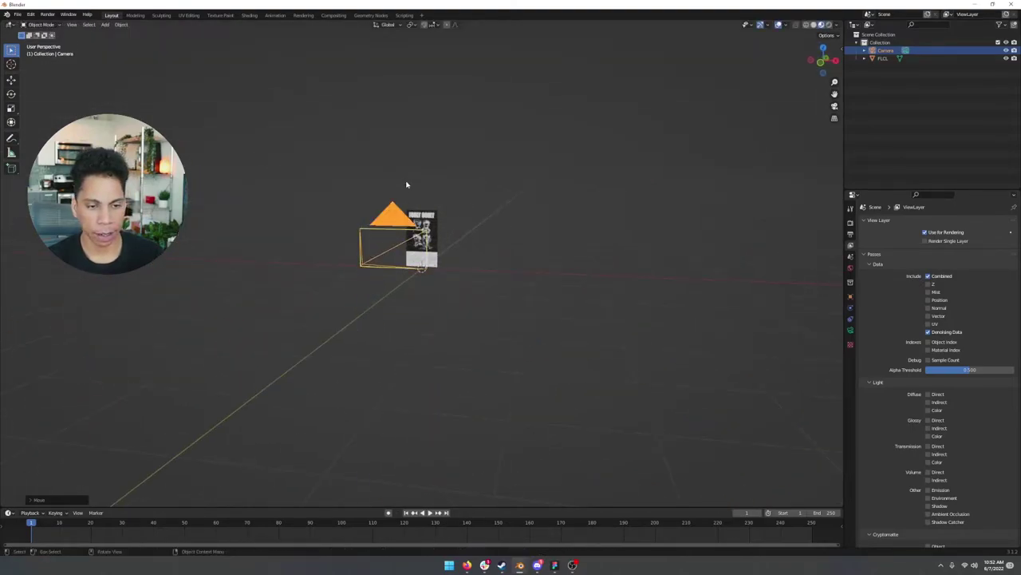
Split the 3D viewport vertically into two halves and show the camera view in the second one.
right_click(423, 505)
click(422, 505)
click(423, 505)
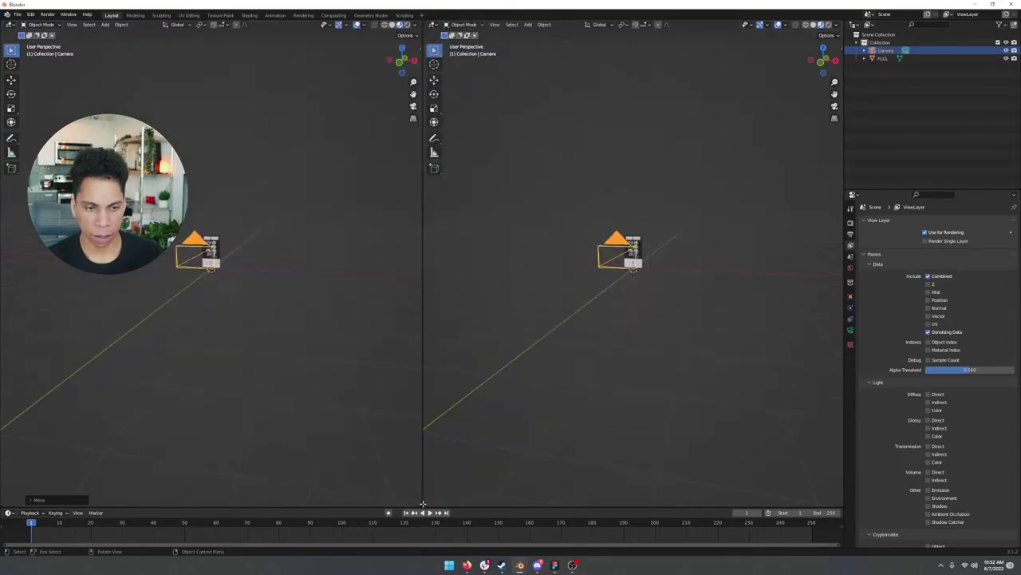
key(grave)
click(671, 291)
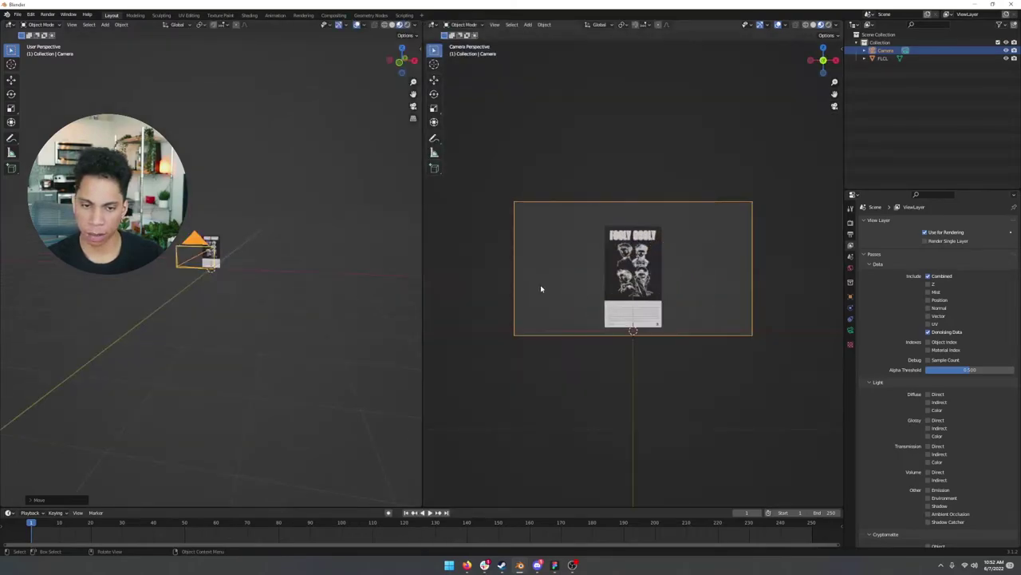
Set the output resolution to 1080 by 1920 px.
click(851, 234)
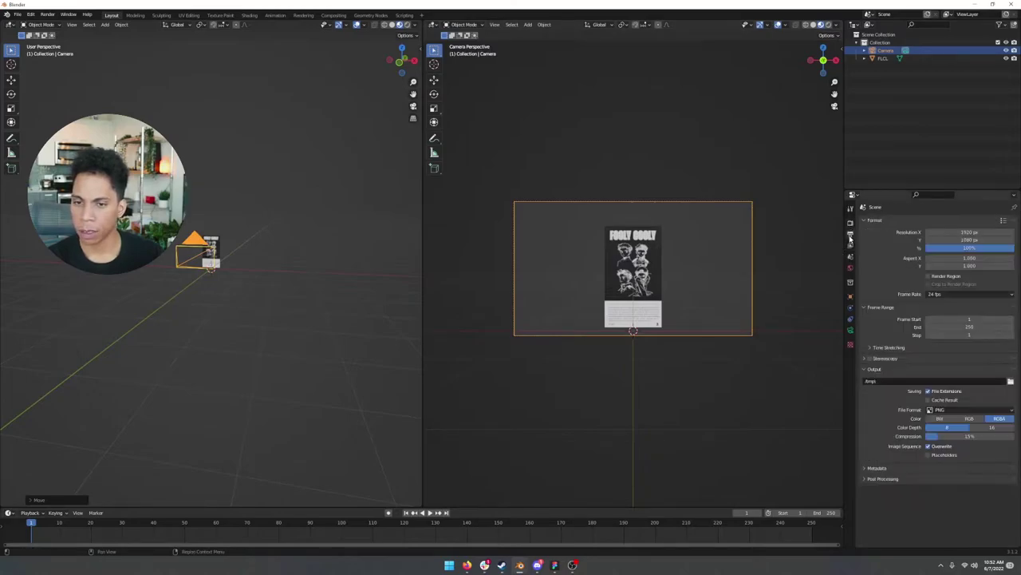
click(933, 232)
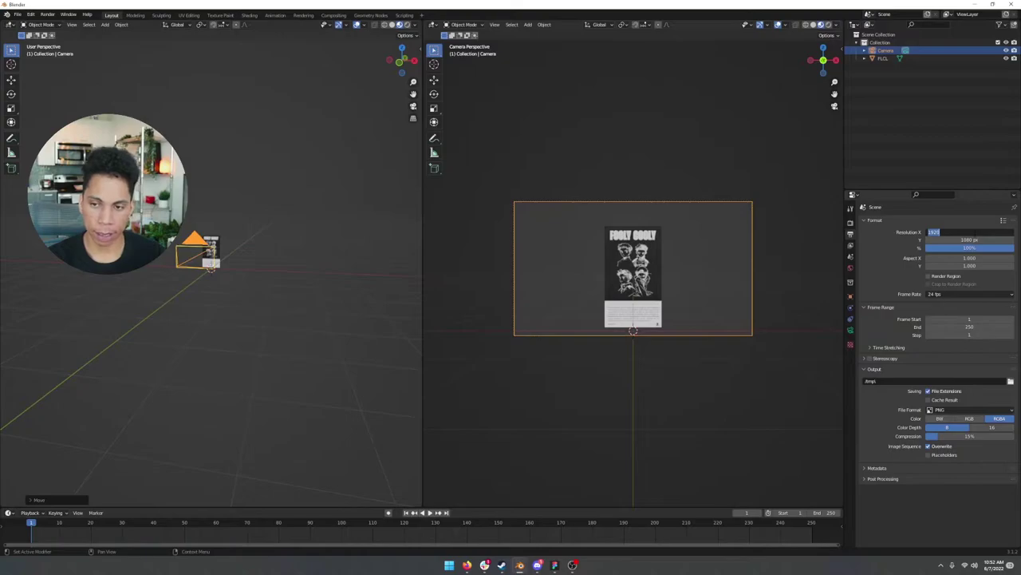
key(Tab)
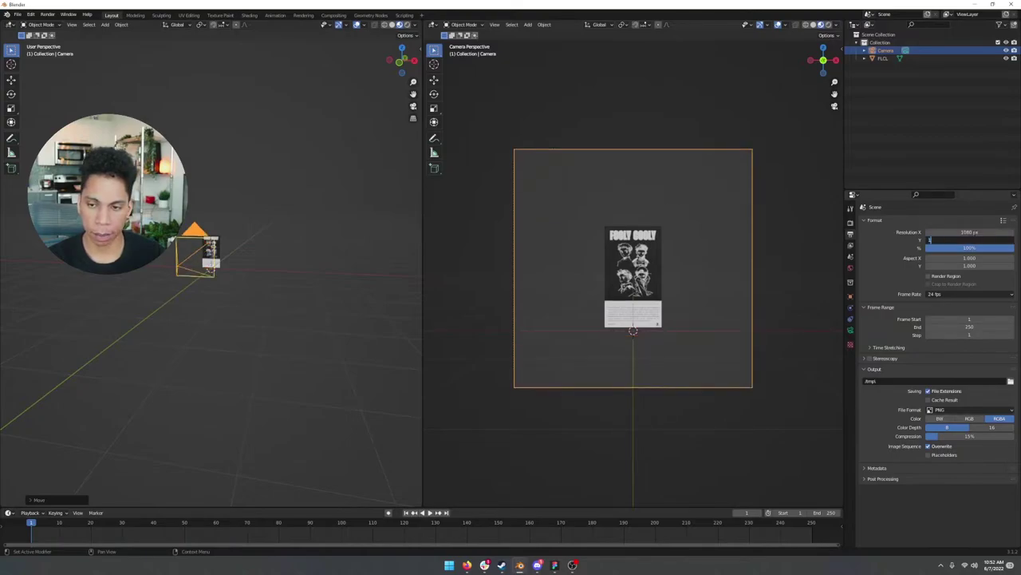
text(1920)
key(Return)
Move the camera toward the poster along Y and adjust its Z height until the poster nearly fills the frame.
key(g)
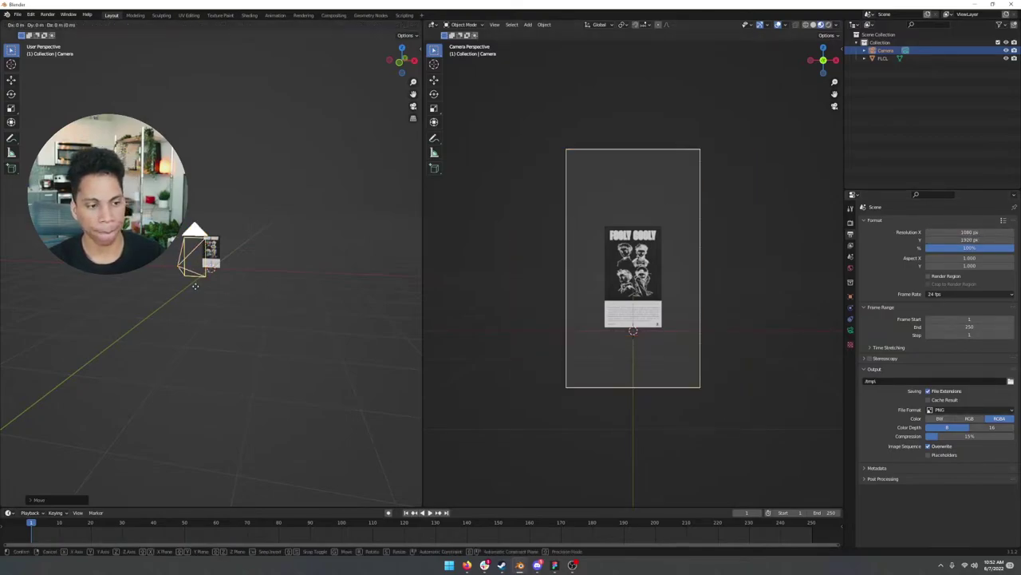
key(y)
click(211, 268)
key(g)
key(z)
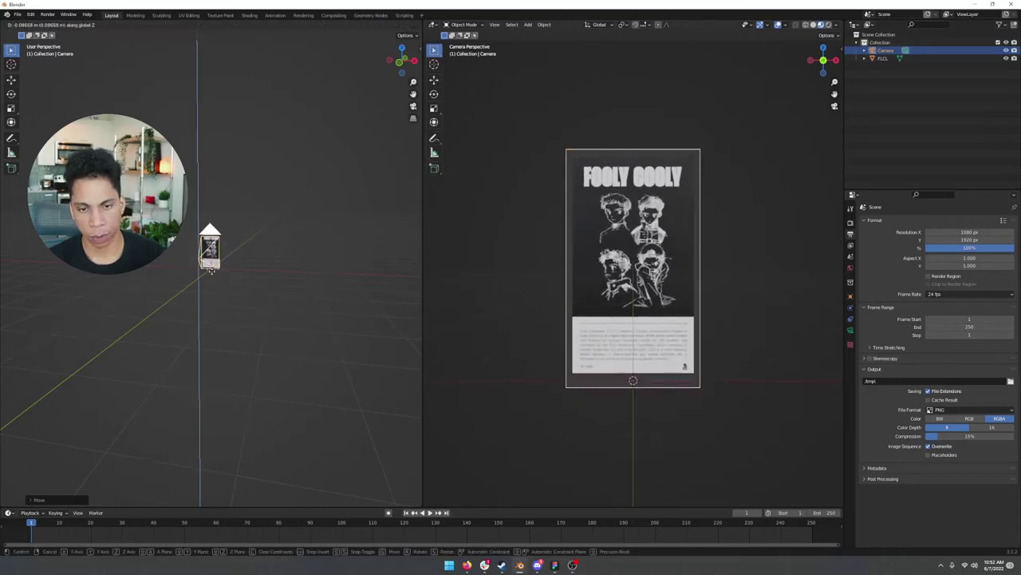
click(212, 271)
key(g)
key(z)
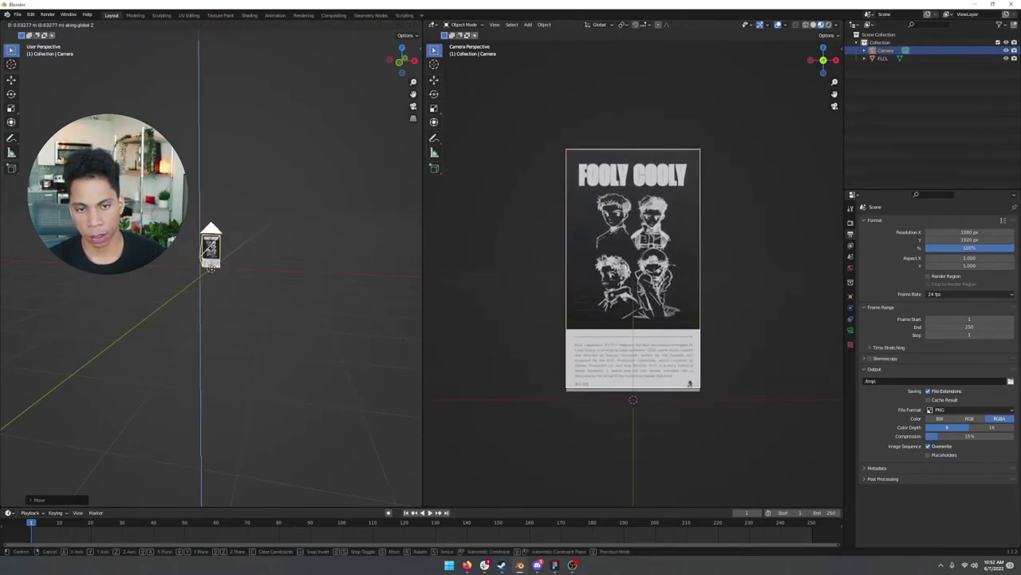
click(262, 285)
Fine-tune the camera's Y distance and Z height so the poster's edges match the camera frame, and deselect it.
middle_drag(262, 285, 189, 295)
key(g)
key(y)
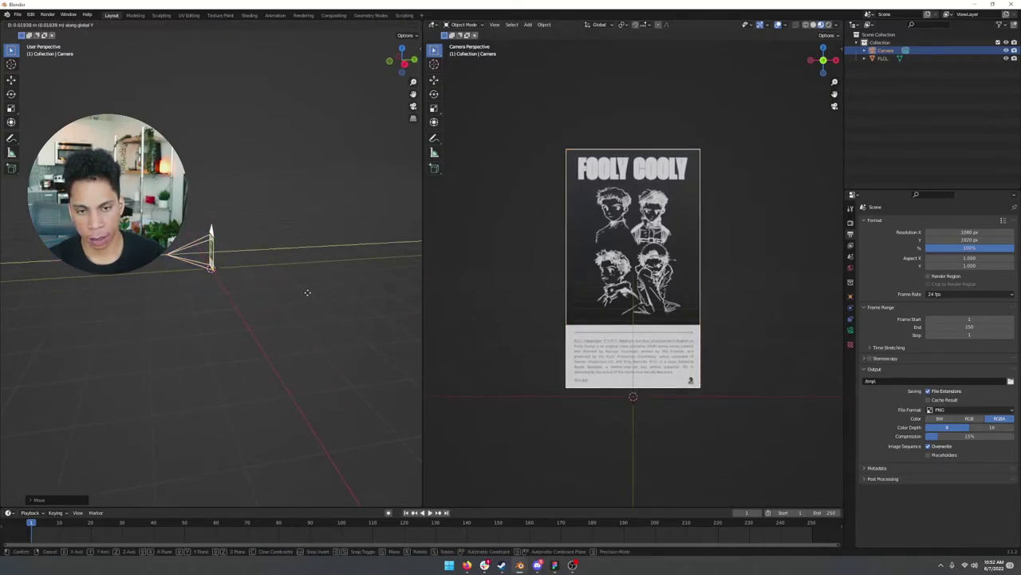
key(z)
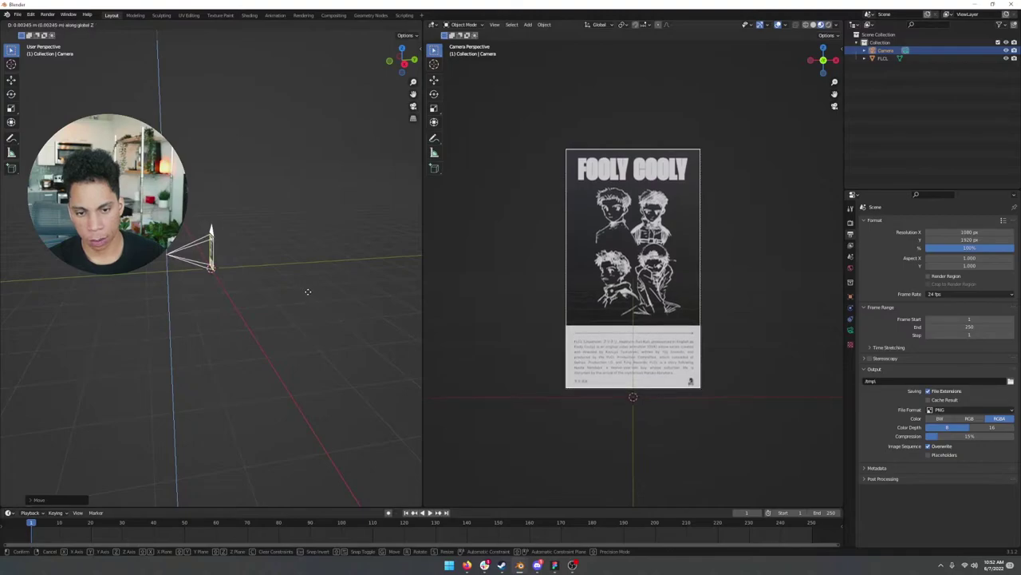
click(308, 293)
click(346, 297)
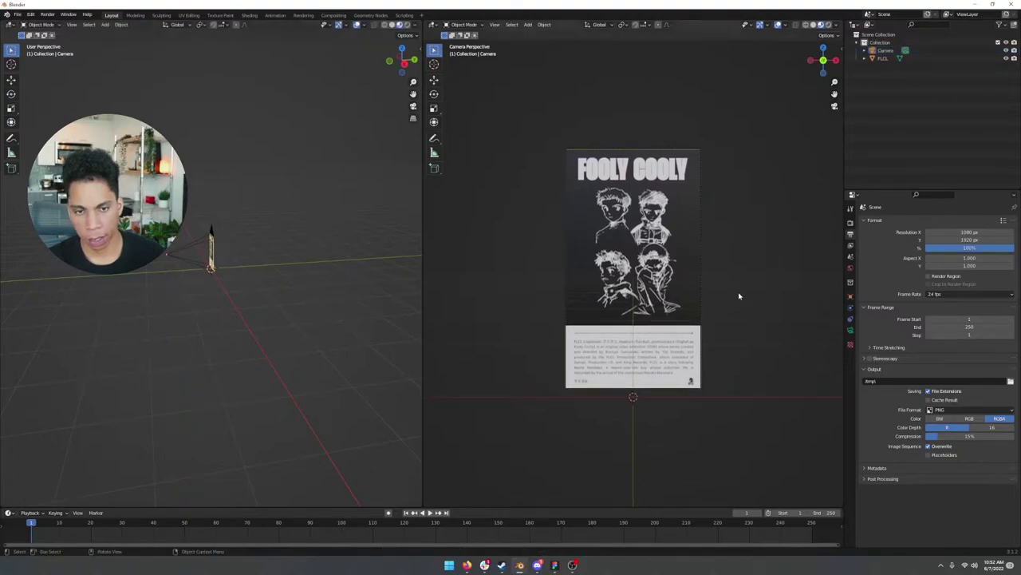
Raise the camera's passepartout opacity to about 0.75 in its viewport display settings.
click(852, 330)
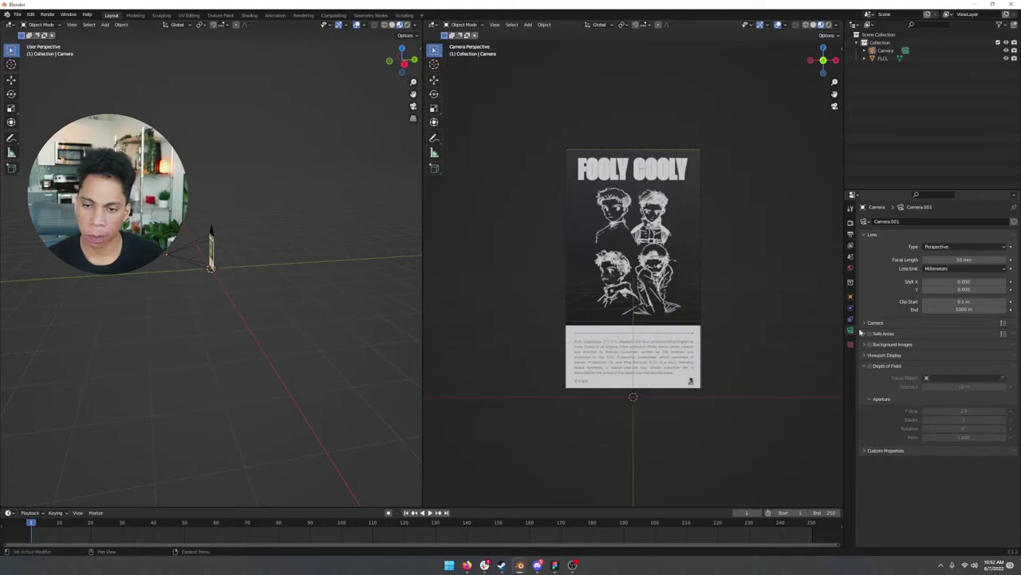
click(863, 365)
click(867, 354)
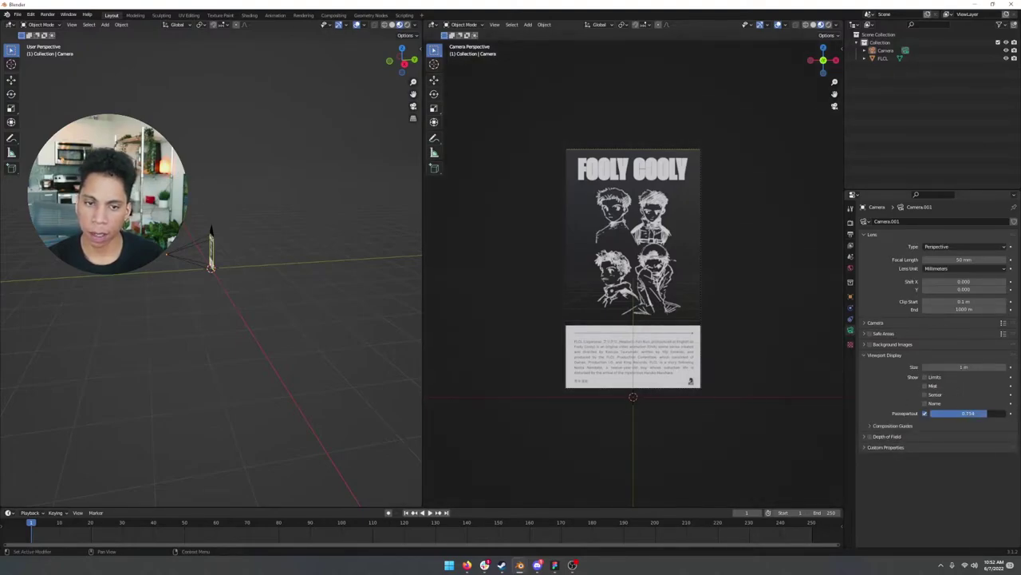
Add a cube at the world origin and narrow it along the X axis into a thin slab.
middle_drag(243, 279, 294, 274)
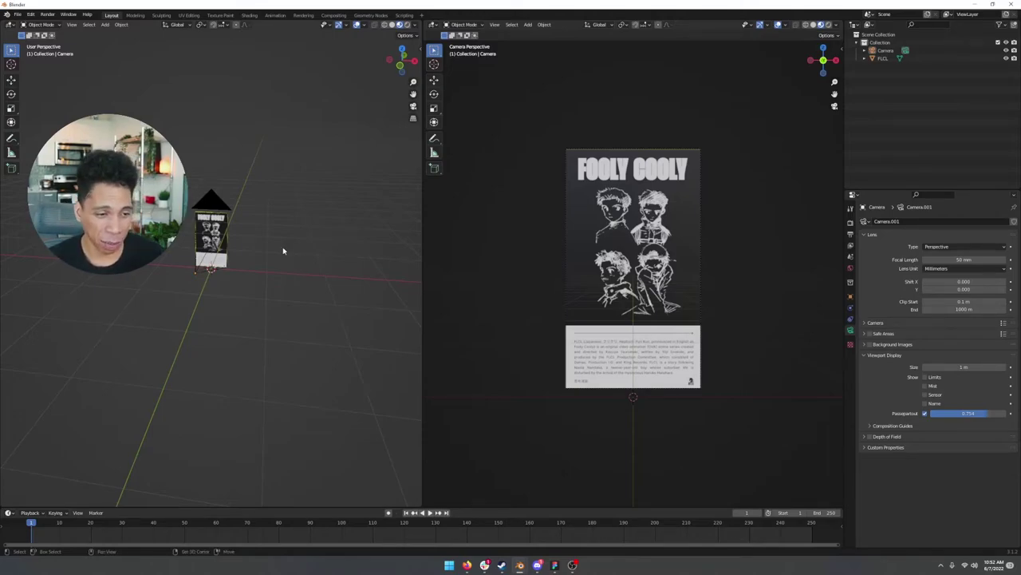
key(shift+a)
mouse_move(264, 130)
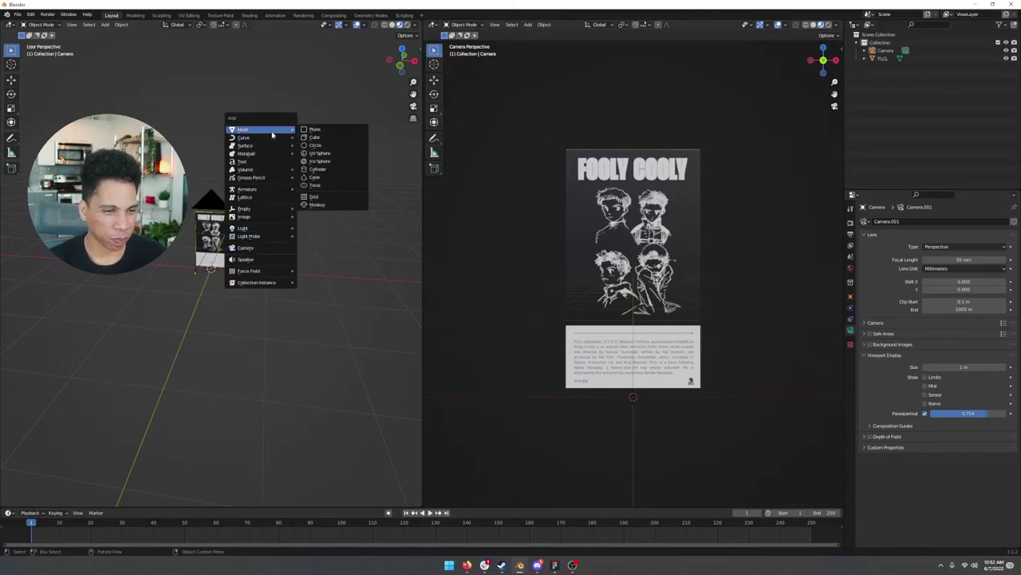
click(315, 137)
middle_drag(292, 228, 331, 271)
key(s)
key(x)
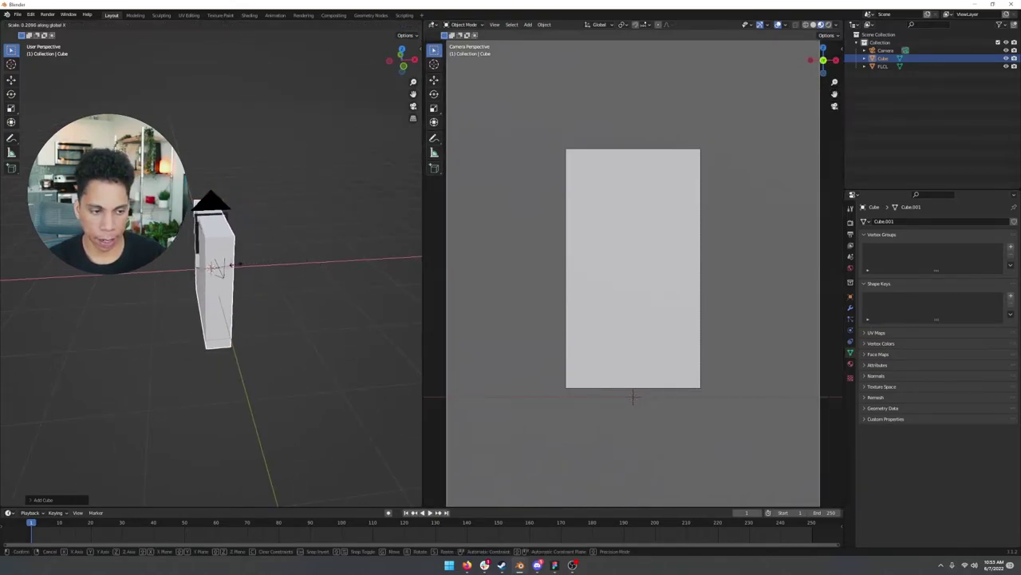
click(218, 266)
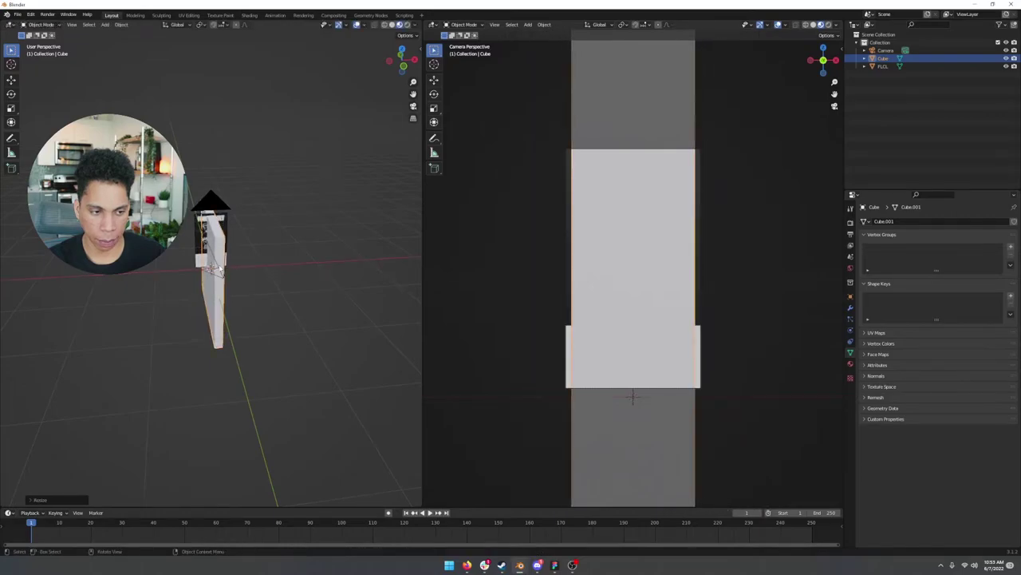
Scale the cube down along Y and shorten it along Z to form a slim upright bar.
middle_drag(284, 273, 345, 276)
key(s)
key(y)
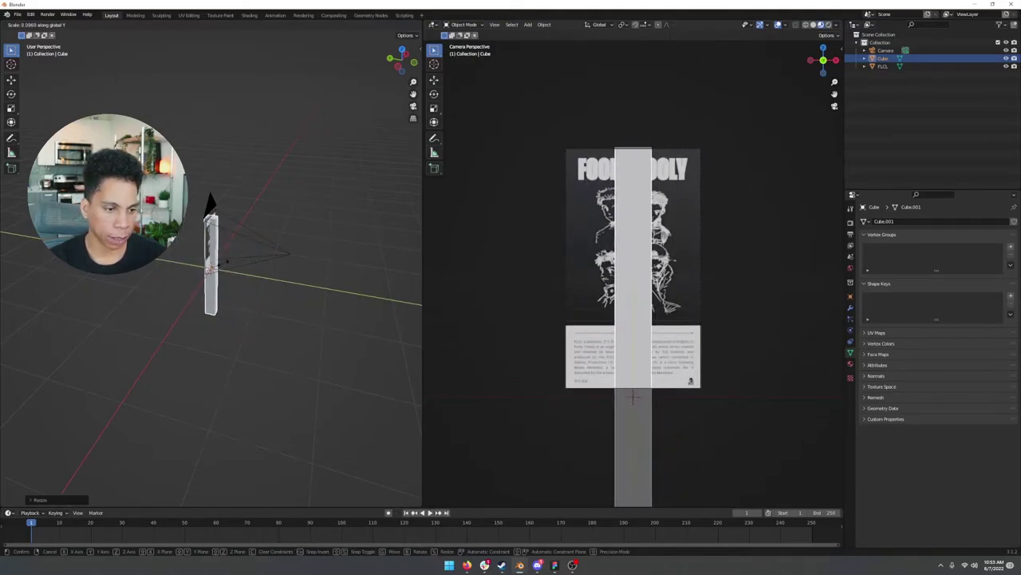
click(225, 263)
middle_drag(265, 266, 221, 268)
scroll(223, 268, up, 4)
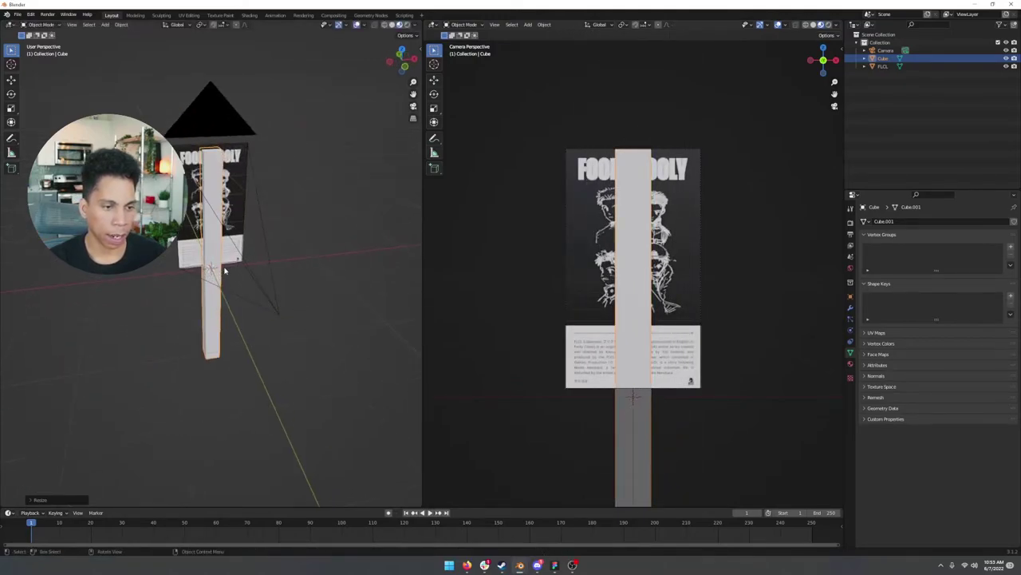
key(s)
key(z)
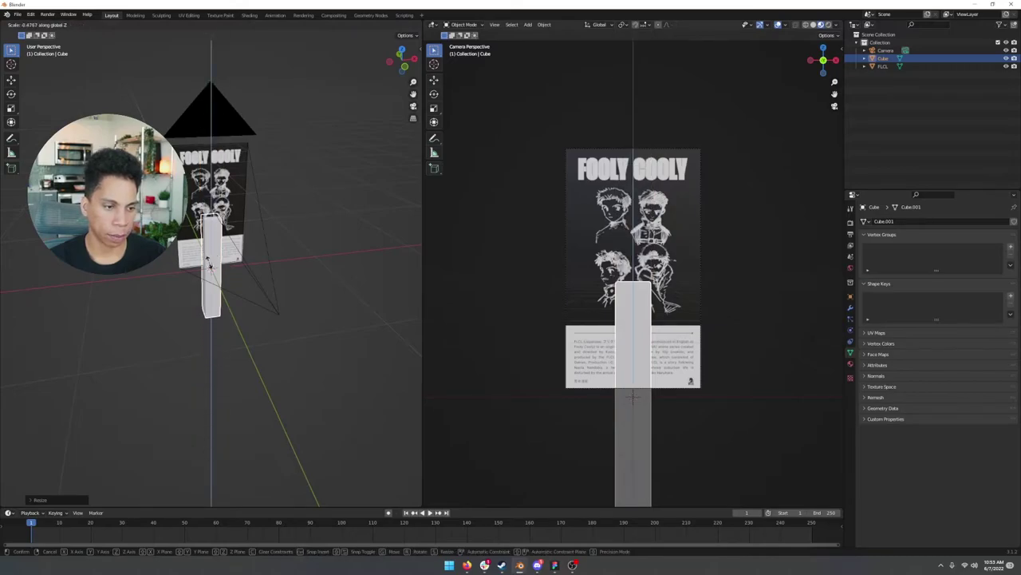
click(212, 264)
Move the bar along Y in front of the poster and raise it along Z to the poster's mid-height.
middle_drag(213, 263, 280, 267)
key(g)
key(x)
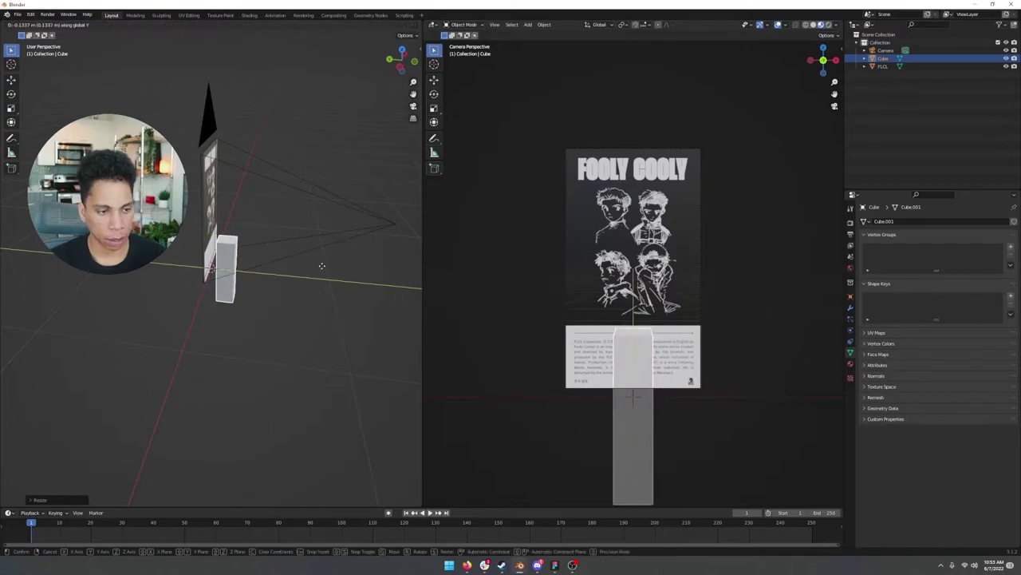
click(321, 265)
key(z)
click(316, 212)
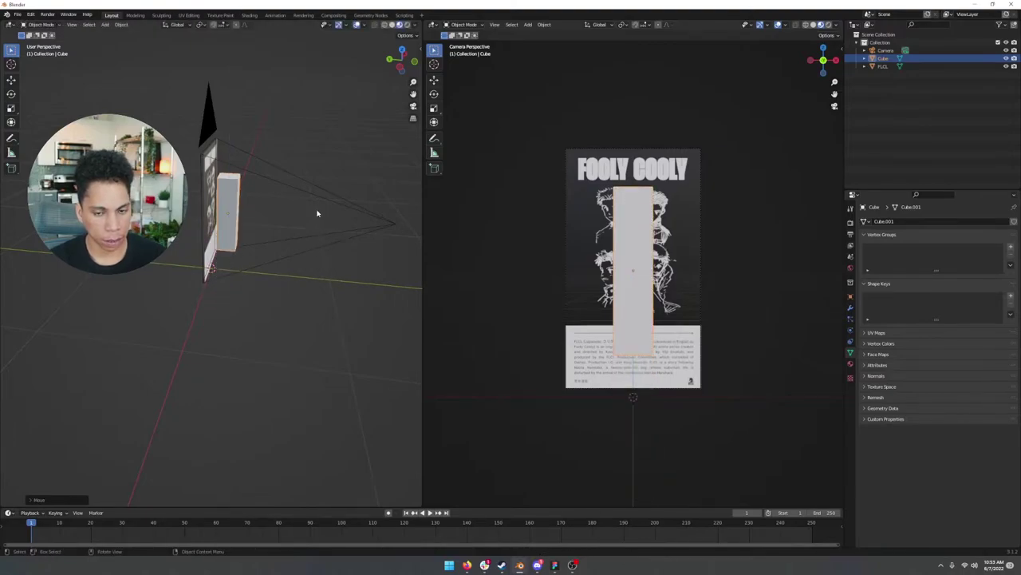
Thin the bar along the Y axis to about a third of its depth.
middle_drag(317, 213, 293, 240)
key(s)
key(x)
right_click(298, 227)
key(s)
key(y)
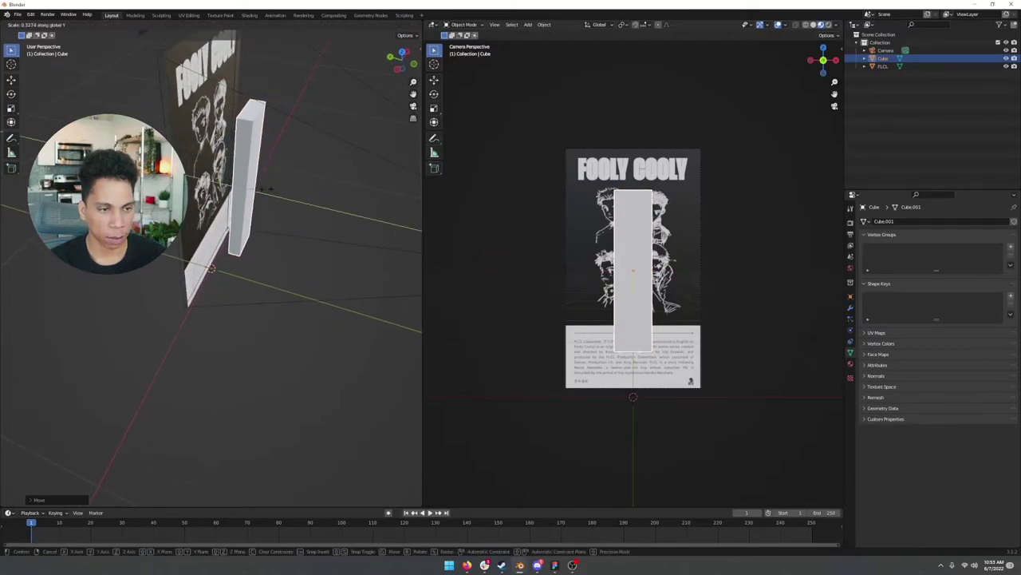
click(265, 186)
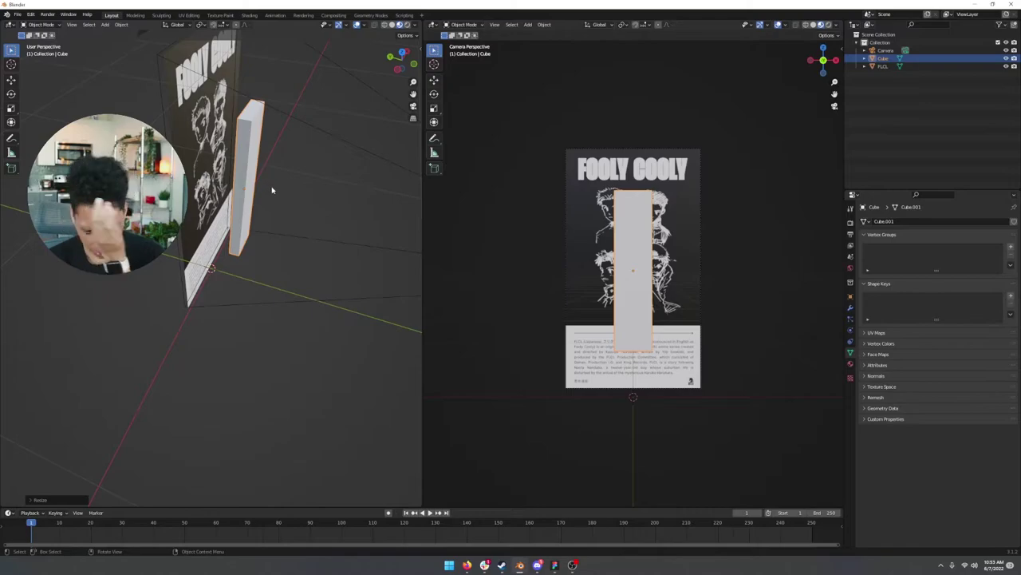
Narrow the bar along the X axis to about 0.7 of its width.
middle_drag(303, 192, 269, 200)
key(s)
key(x)
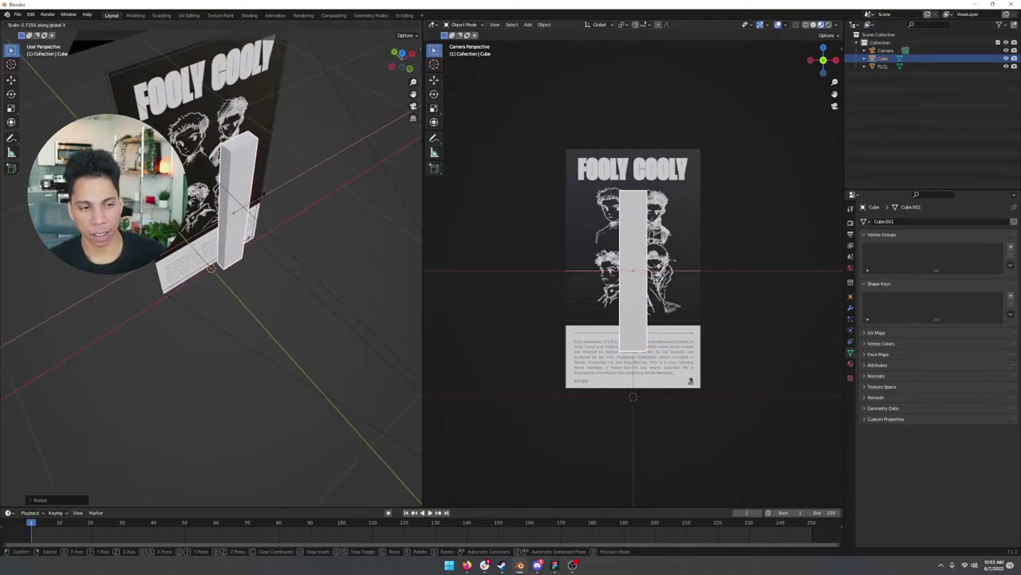
click(270, 196)
Rotate the bar about the global Z axis so one of its side faces turns toward the camera.
middle_drag(270, 196, 300, 178)
key(r)
key(z)
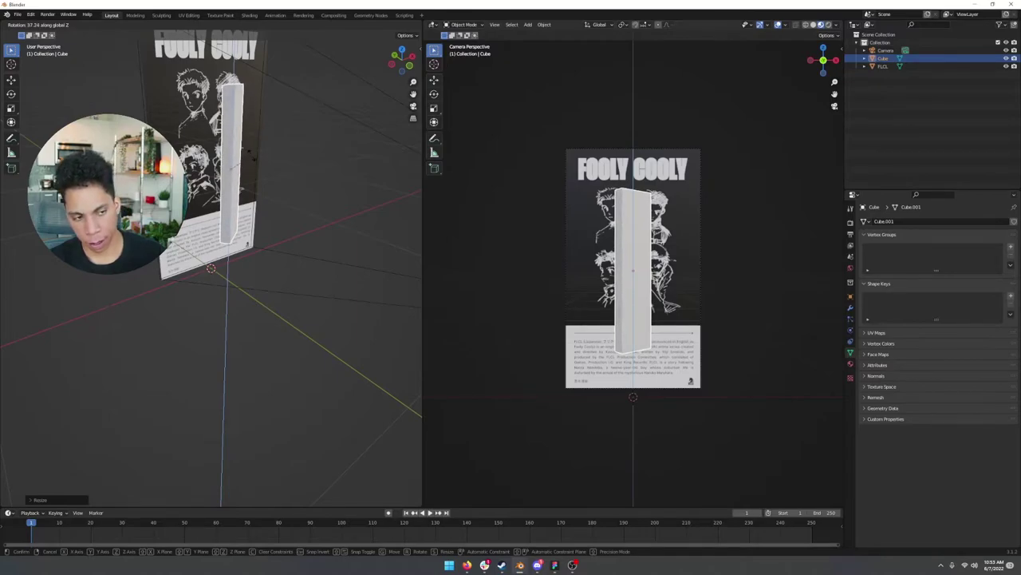
click(290, 166)
Tilt the bar about the global Y axis so it runs diagonally across the poster.
middle_drag(290, 166, 244, 179)
key(r)
key(x)
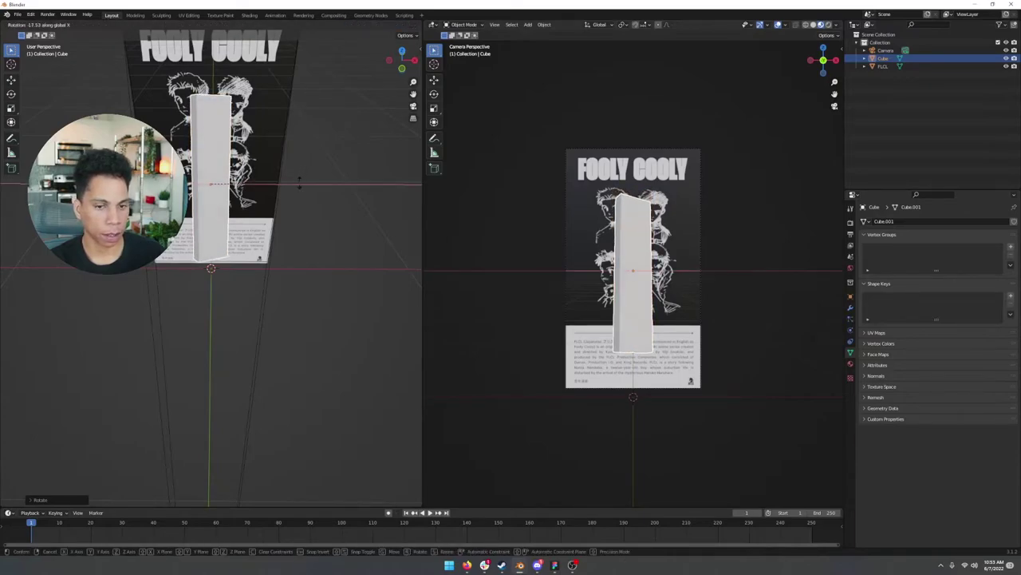
key(y)
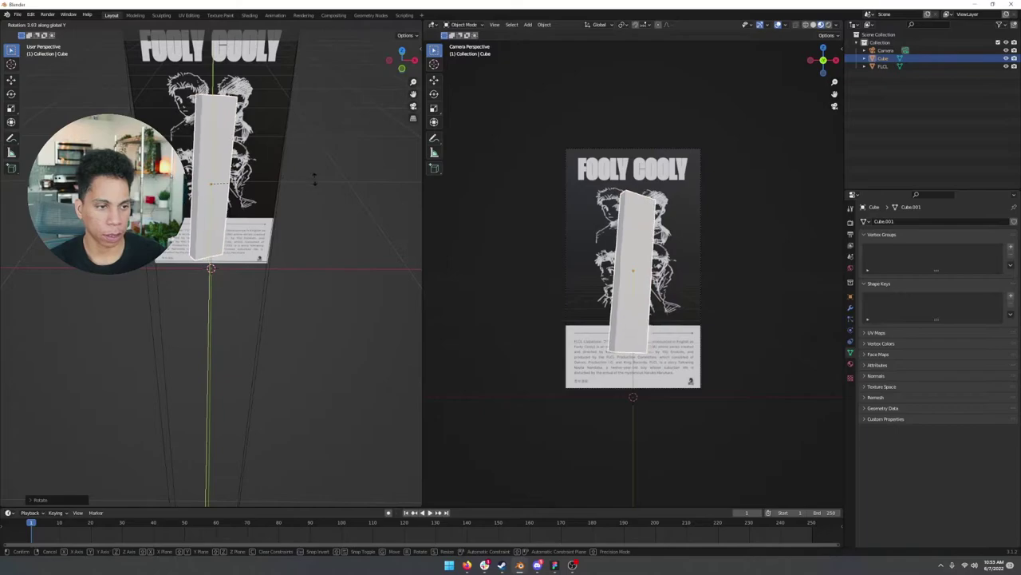
click(377, 251)
Raise the tilted bar slightly along Z and scale it down uniformly a little.
key(g)
key(z)
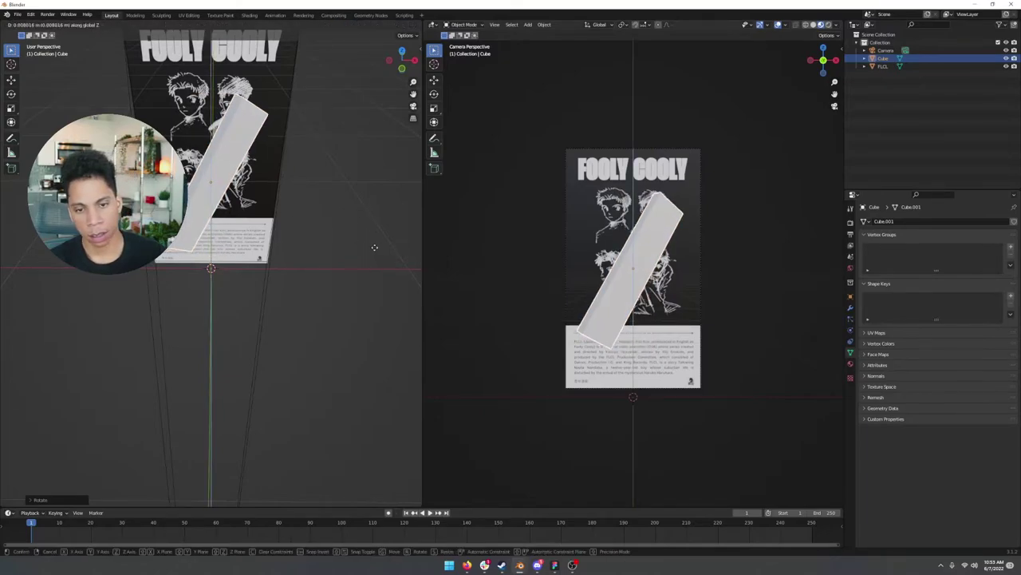
click(375, 244)
key(s)
click(342, 238)
Lower the bar along Z and shift it along X to just left of the poster's centre, and deselect it.
key(g)
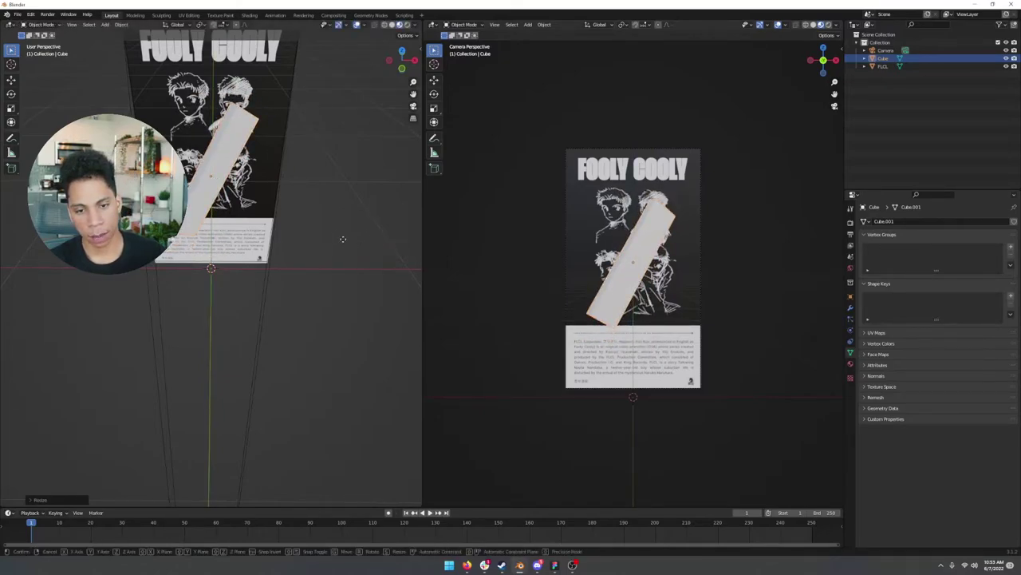
key(z)
click(349, 252)
key(g)
key(x)
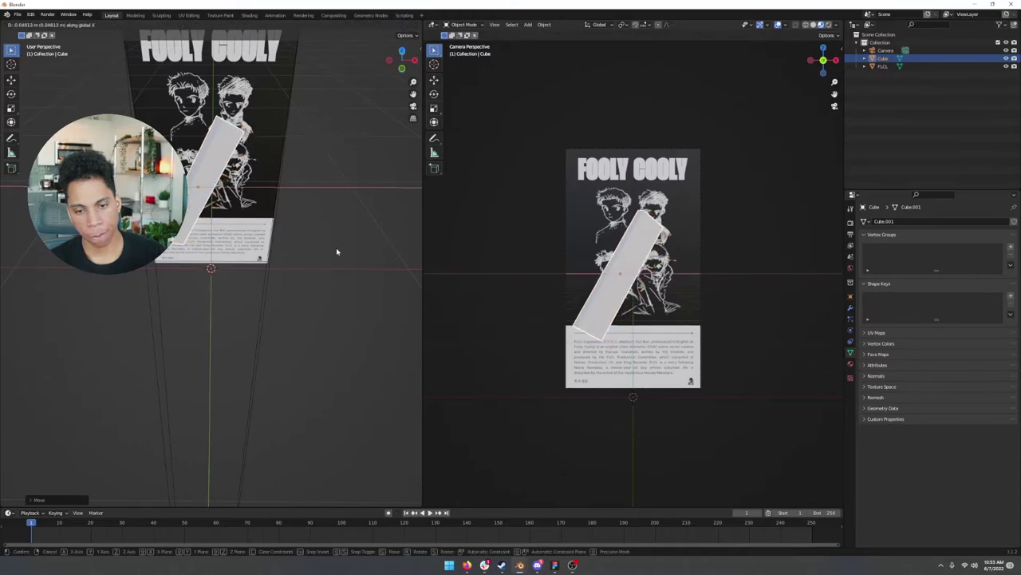
click(337, 251)
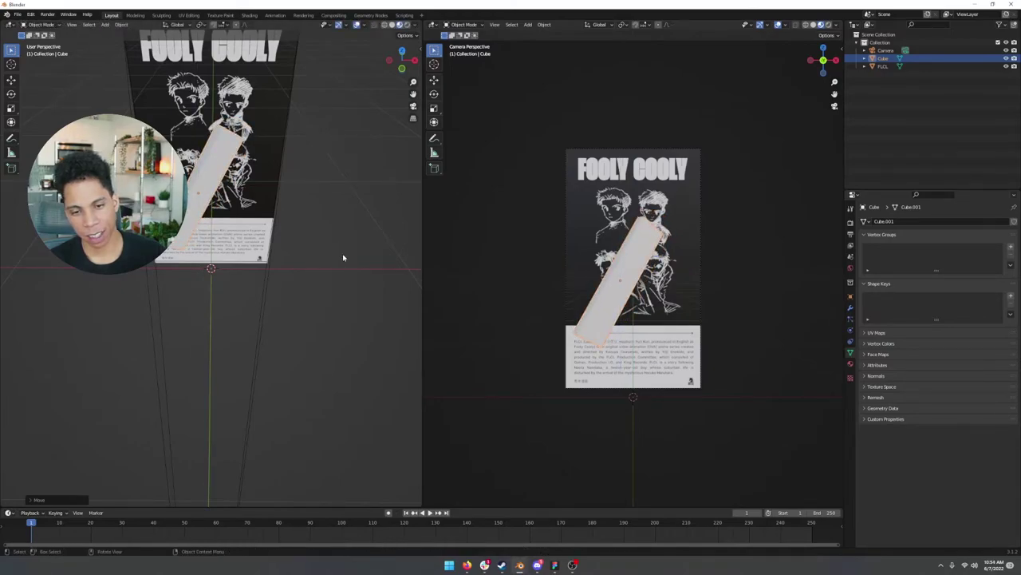
key(g)
key(x)
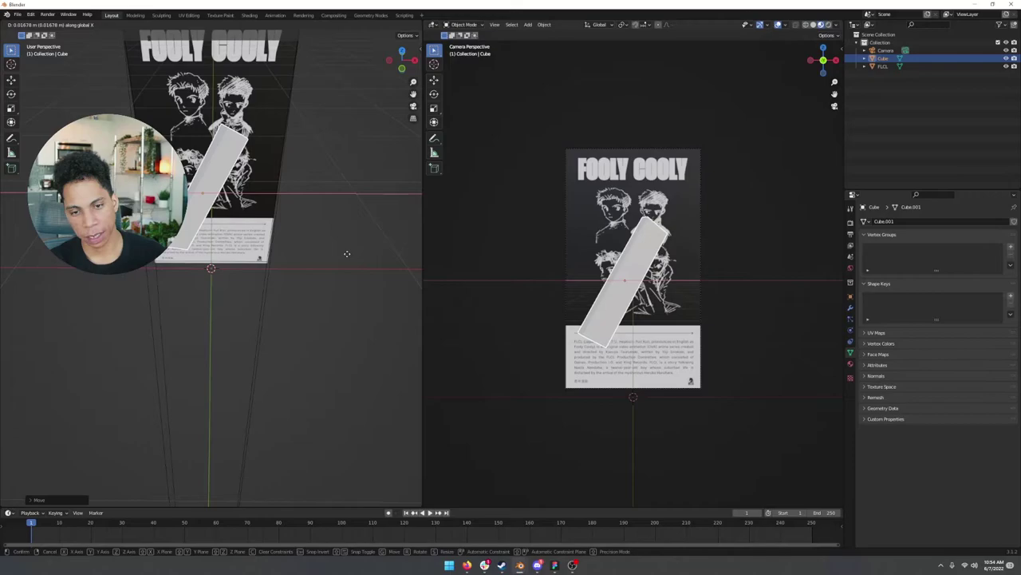
click(347, 253)
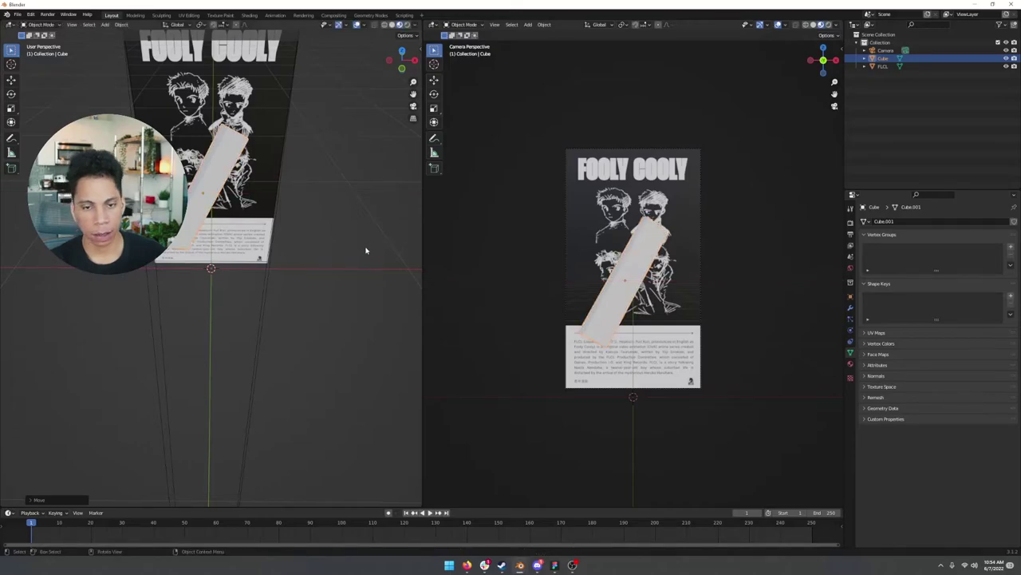
click(355, 253)
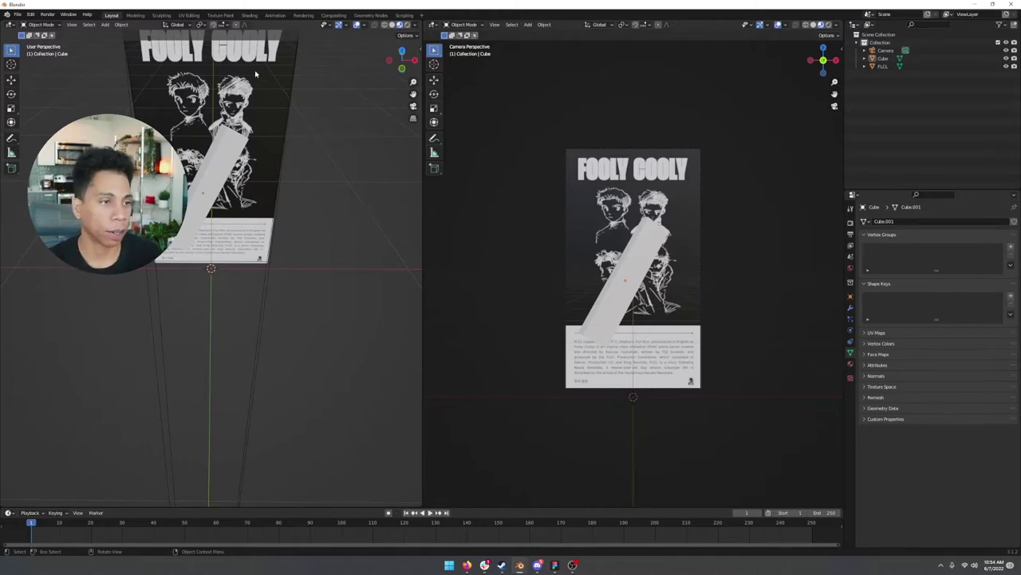
Switch to the Shading workspace and select the diagonal bar for material editing.
click(250, 15)
scroll(388, 154, up, 5)
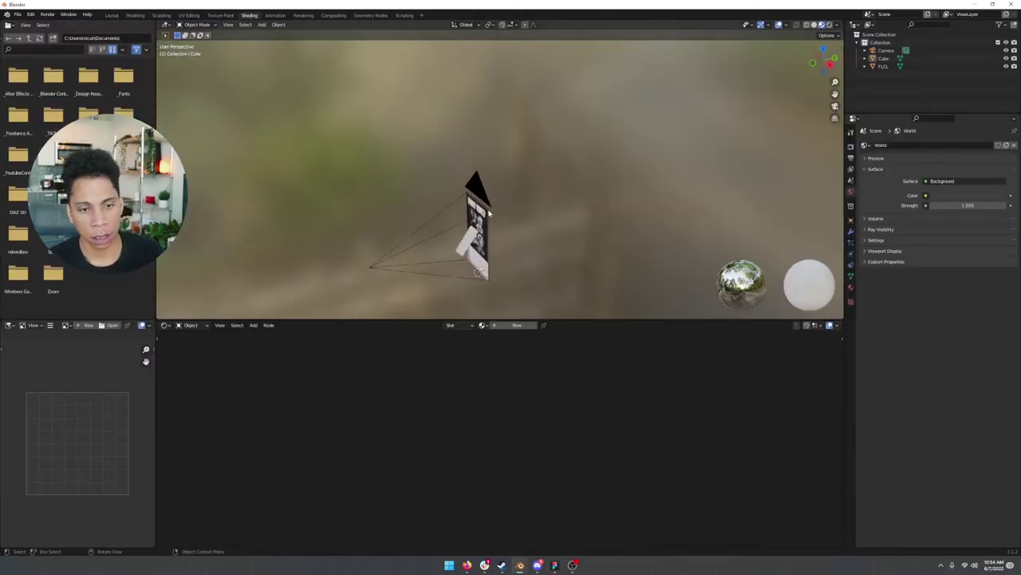
shift+middle_drag(487, 245, 482, 109)
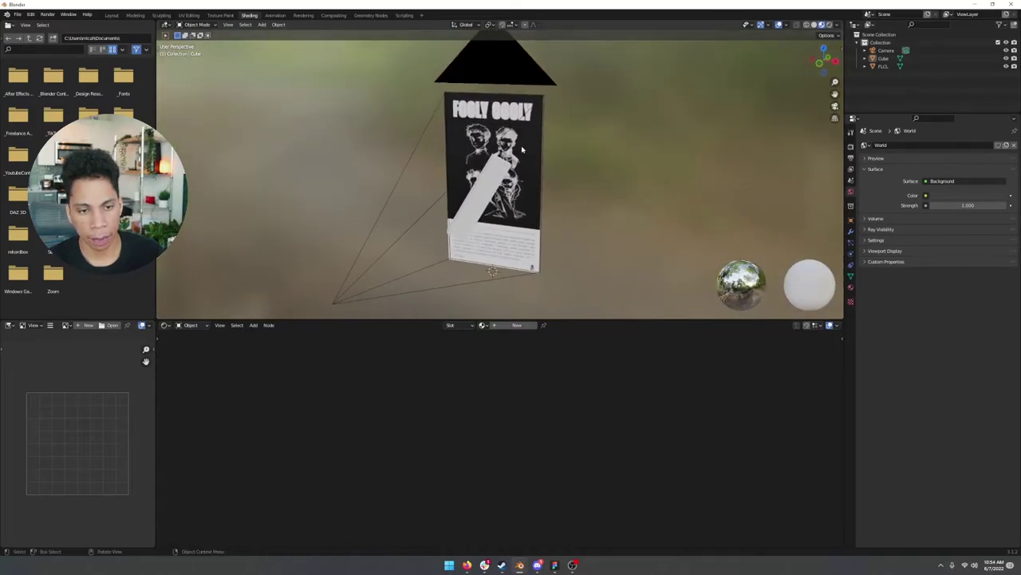
scroll(482, 109, up, 1)
click(472, 200)
scroll(617, 272, up, 1)
scroll(615, 271, down, 1)
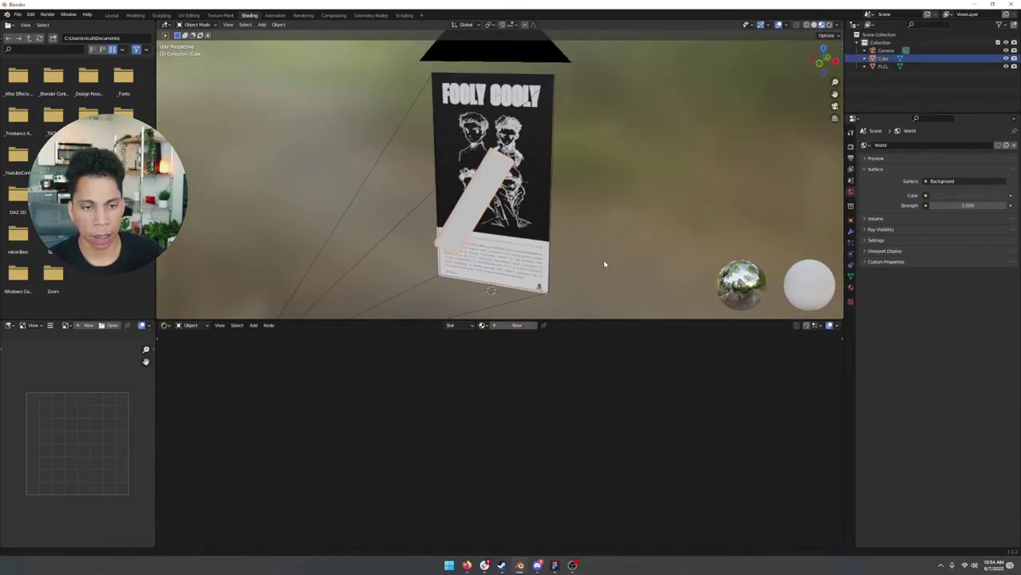
shift+middle_drag(604, 265, 609, 262)
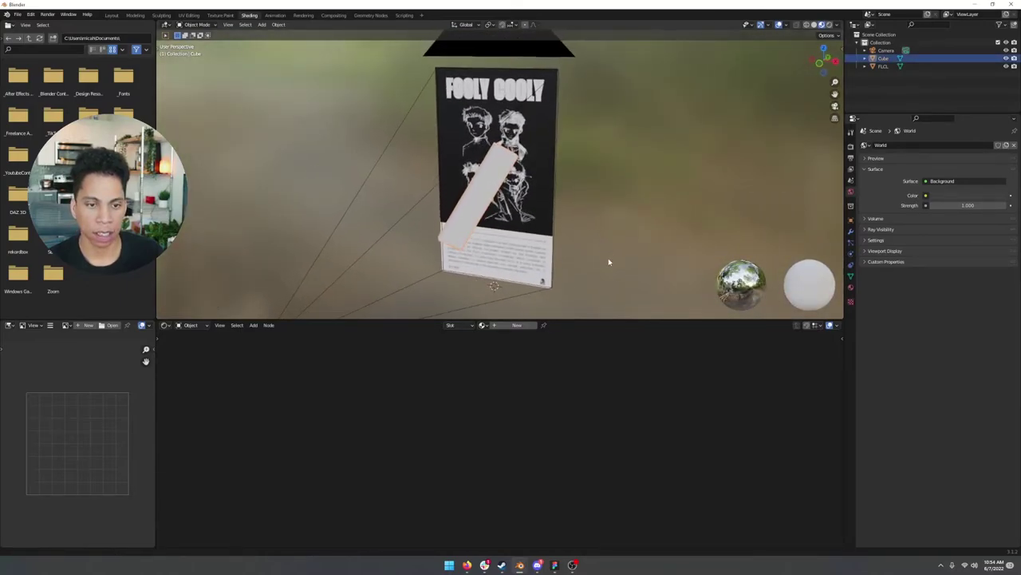
click(573, 565)
click(573, 565)
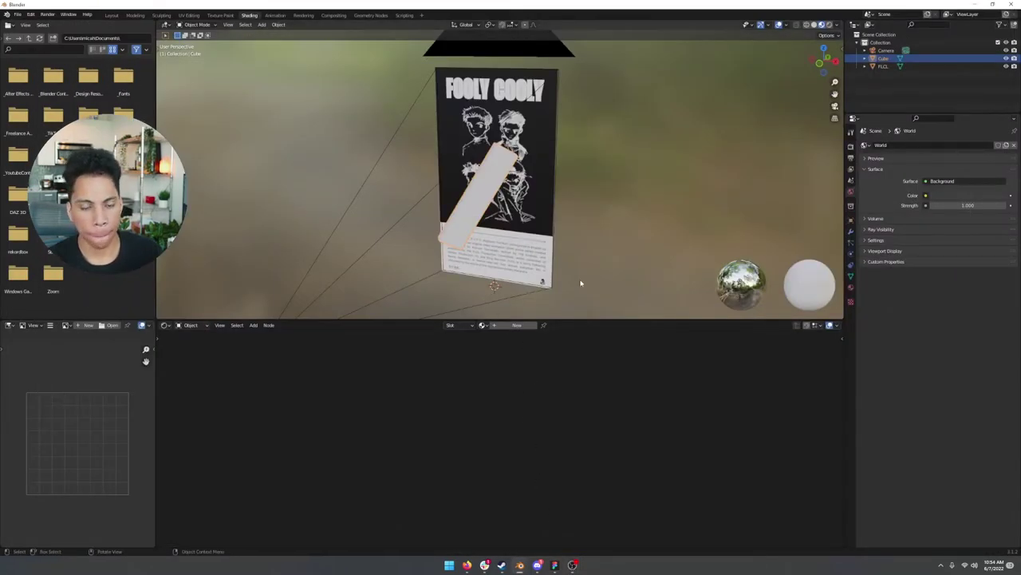
Create a new material for the diagonal bar and name it glass.
mouse_move(625, 148)
middle_down()
mouse_move(622, 167)
mouse_move(616, 157)
middle_up()
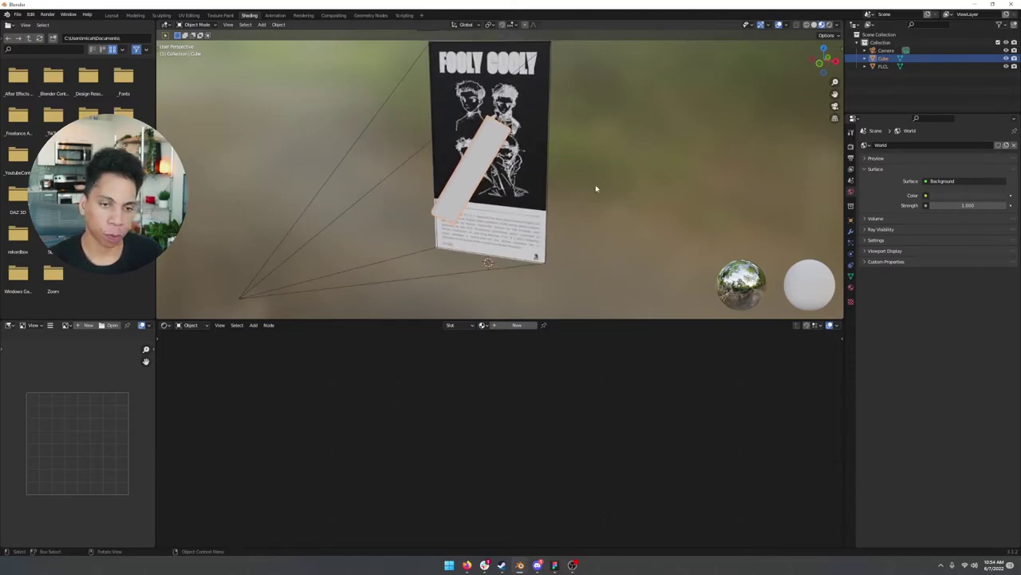
middle_drag(596, 188, 580, 223)
click(518, 324)
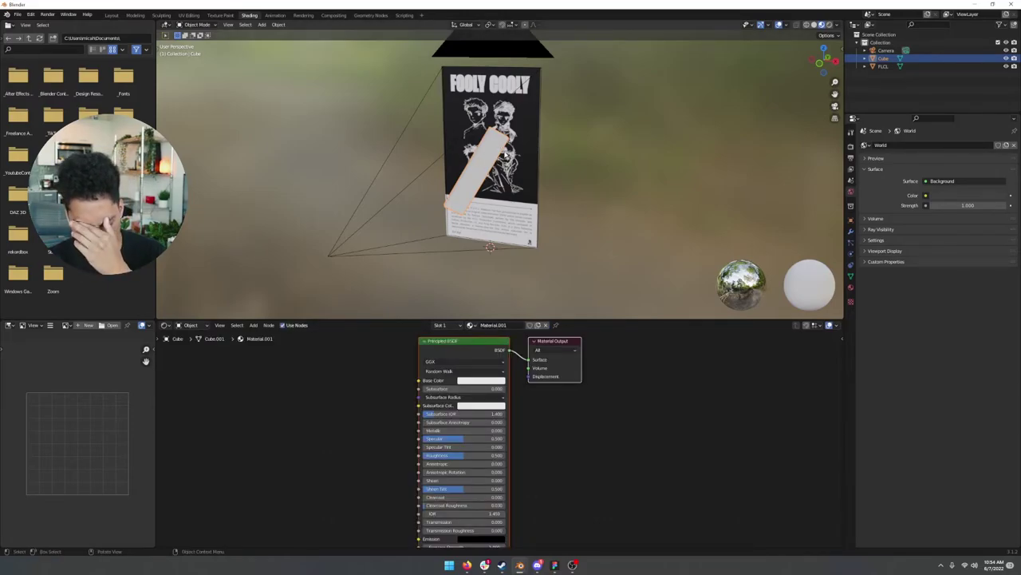
double_click(501, 326)
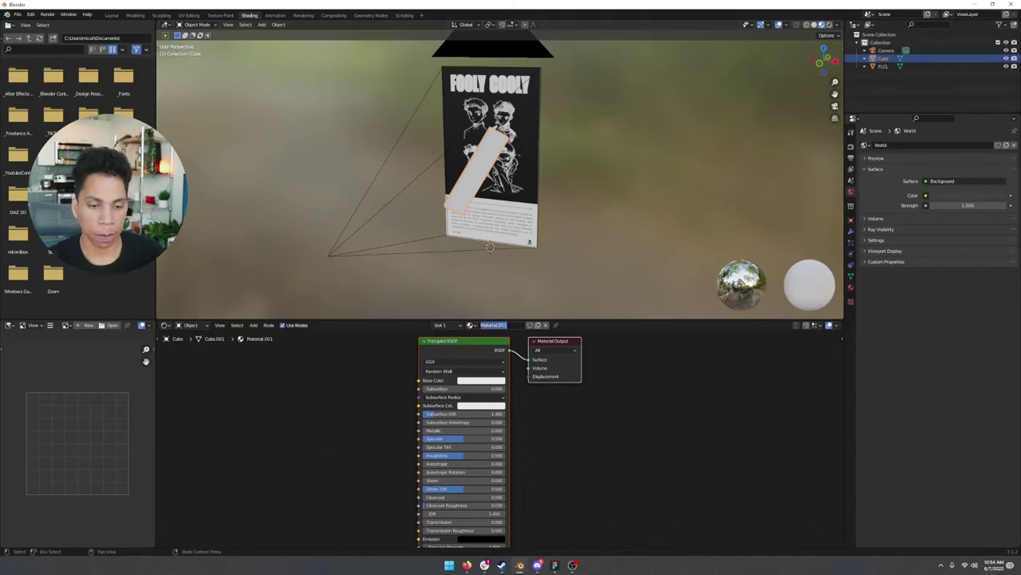
text(glass)
key(Return)
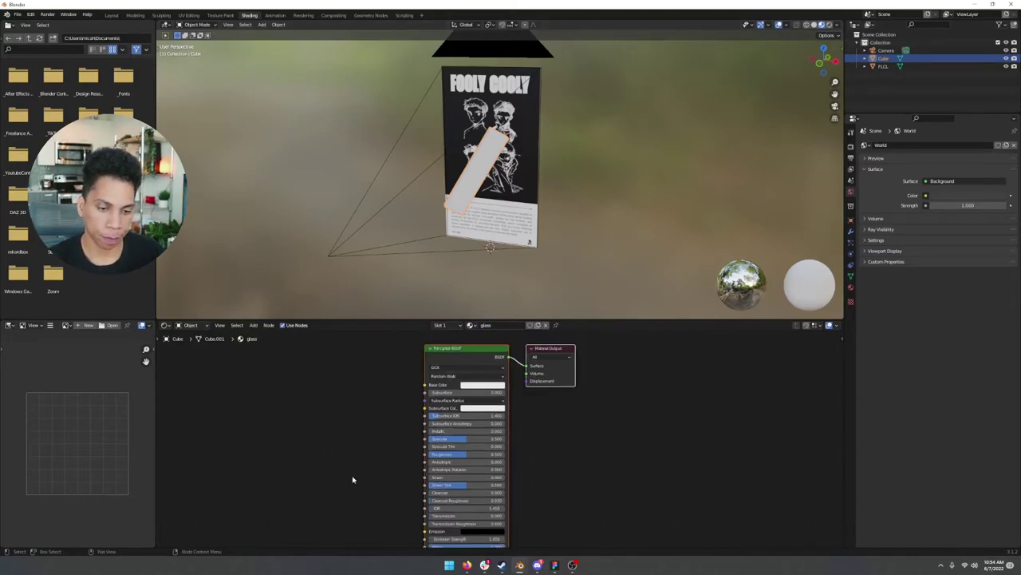
Replace the Principled BSDF node with two Add Shader nodes stacked one above the other beside the Material Output.
key(Home)
key(x)
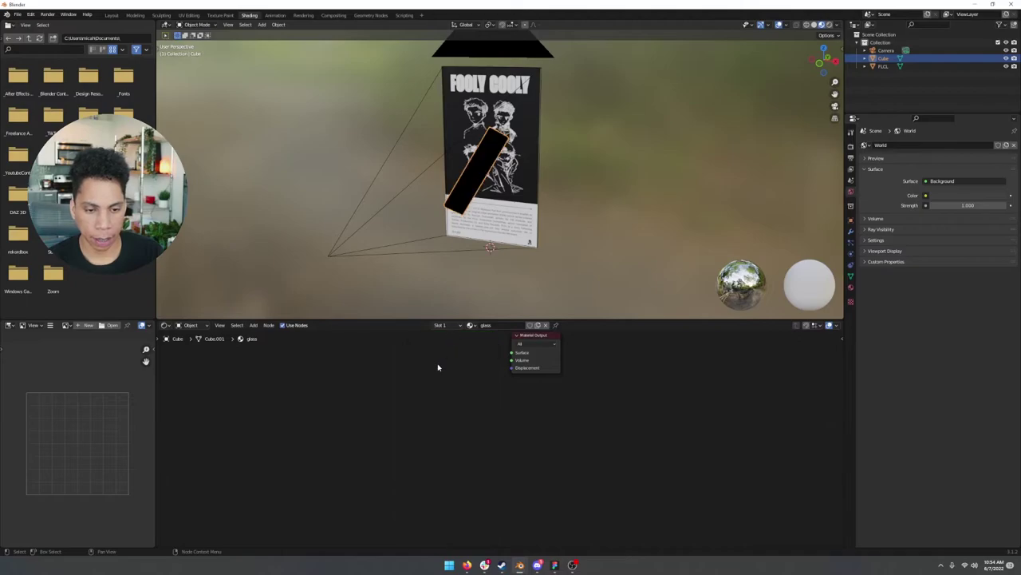
middle_drag(440, 365, 447, 399)
key(shift+a)
text(add)
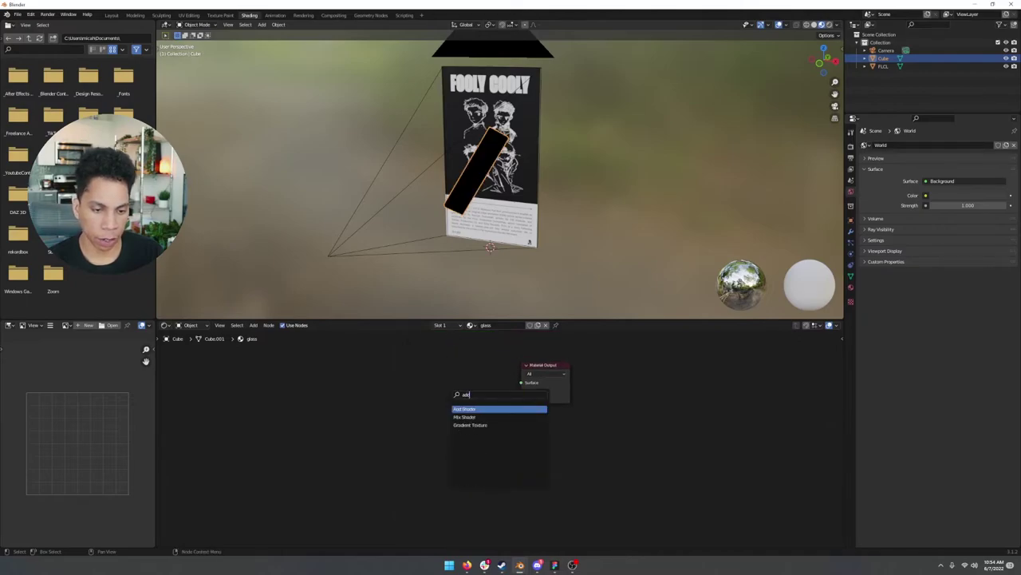
key(Return)
click(449, 361)
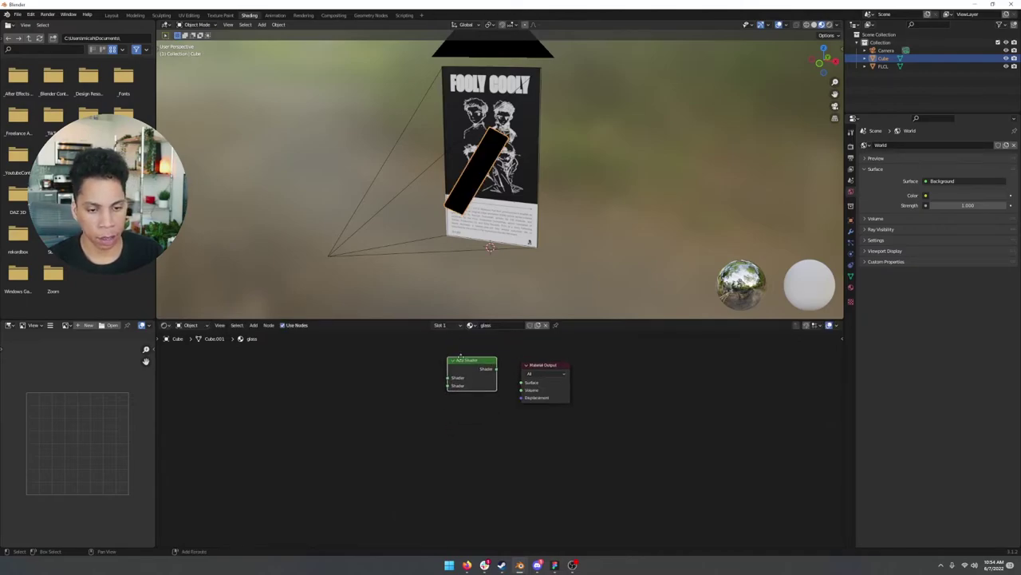
key(shift+d)
click(485, 375)
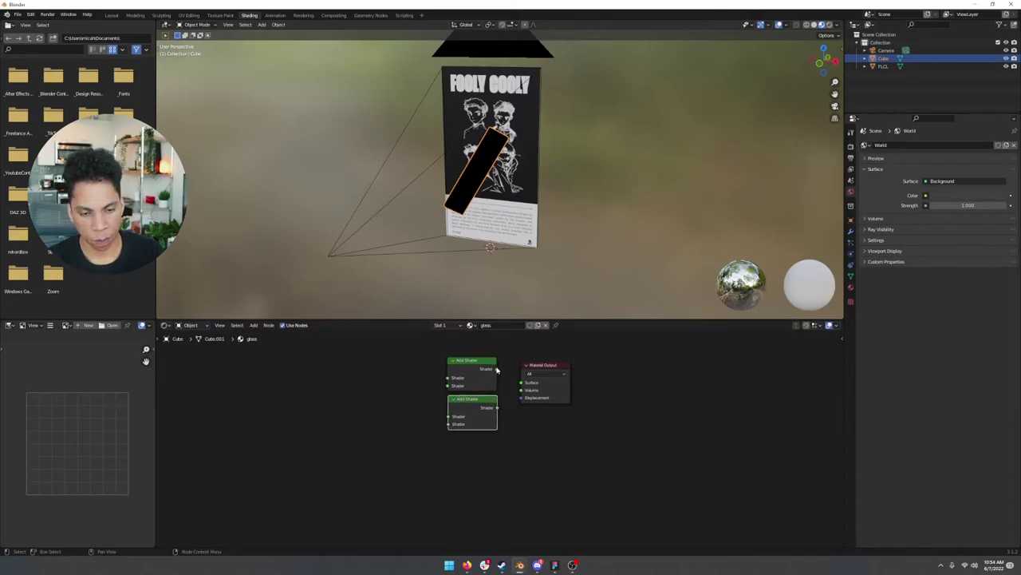
Connect the lower Add Shader to the Material Output's Surface and feed the upper Add Shader into the lower one's first input.
mouse_move(496, 368)
mouse_down()
mouse_move(514, 378)
mouse_move(498, 362)
mouse_up()
key(Escape)
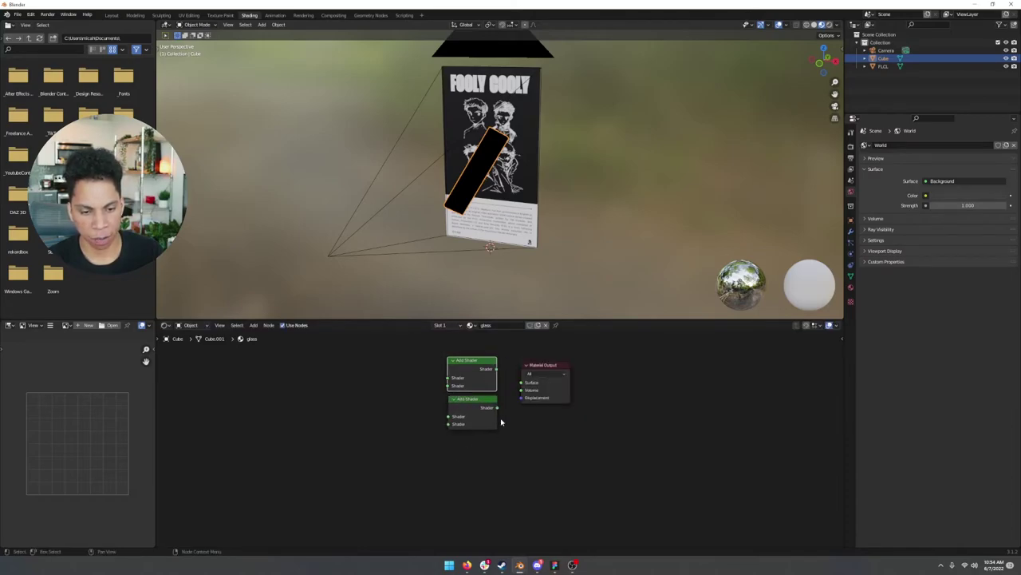
drag(497, 408, 522, 385)
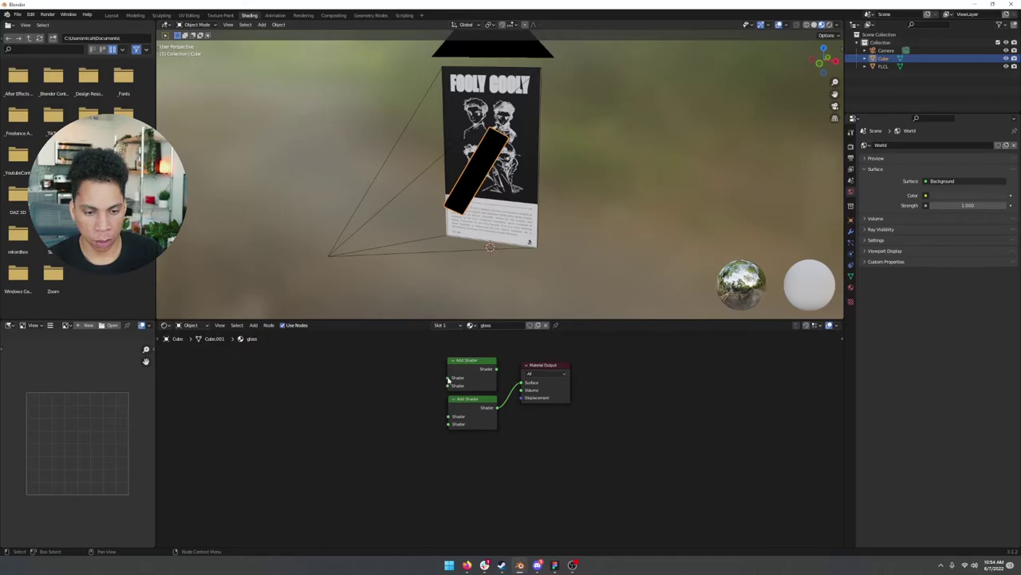
drag(466, 360, 449, 416)
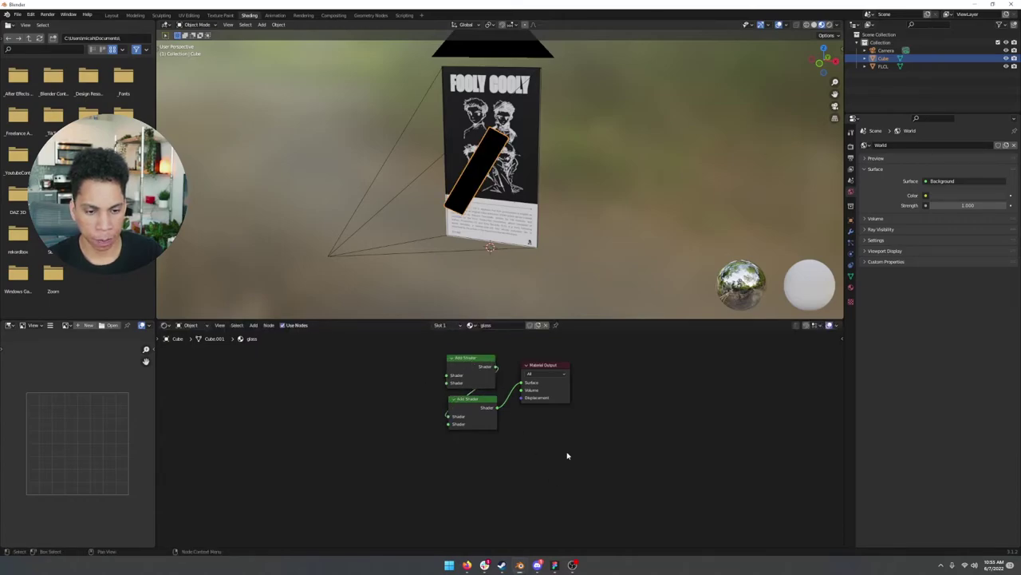
Add a Glass BSDF node in front of the Add Shader nodes.
middle_drag(486, 454, 513, 452)
key(shift+a)
text(g)
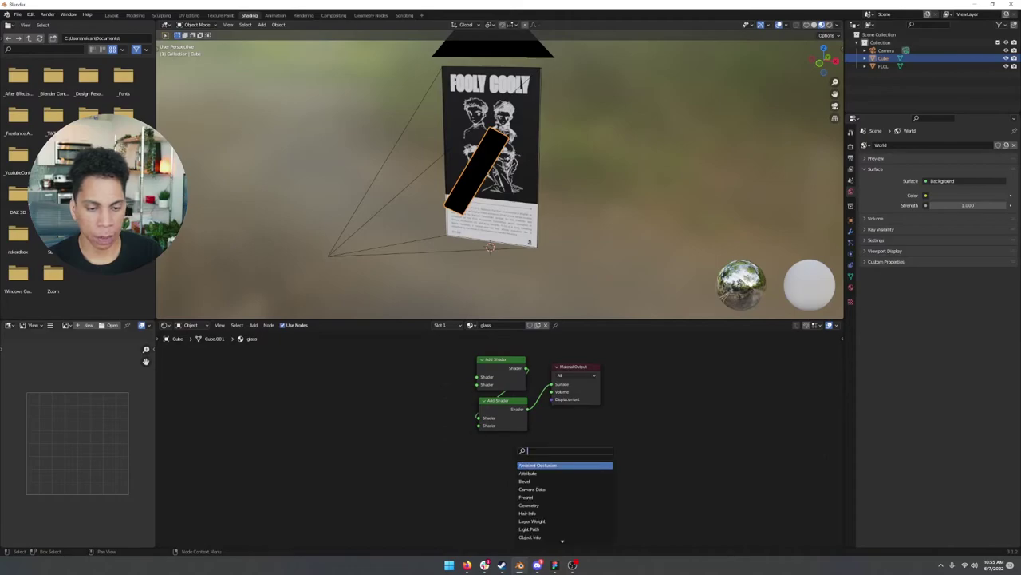
text(lass)
key(Return)
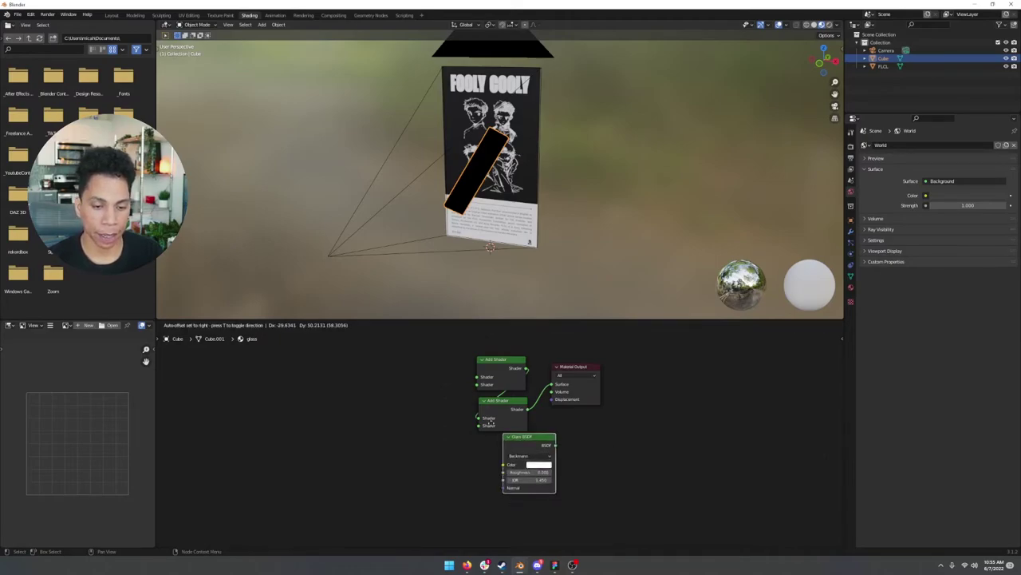
drag(430, 342, 441, 359)
Duplicate the Glass BSDF twice below the original and connect the three Glass BSDFs to the free Add Shader inputs in order.
key(shift+d)
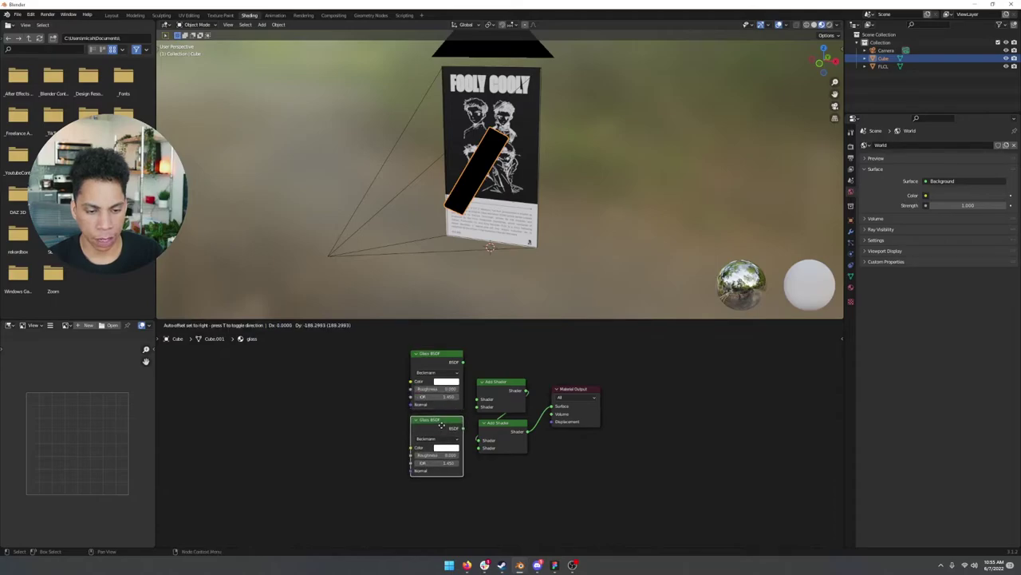
click(439, 423)
key(shift+d)
click(444, 491)
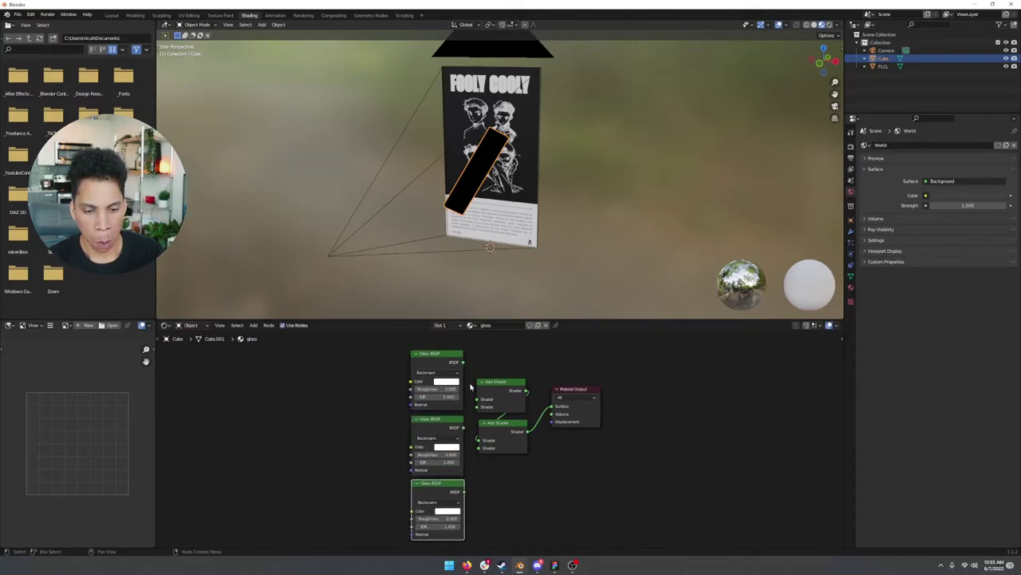
drag(464, 362, 477, 407)
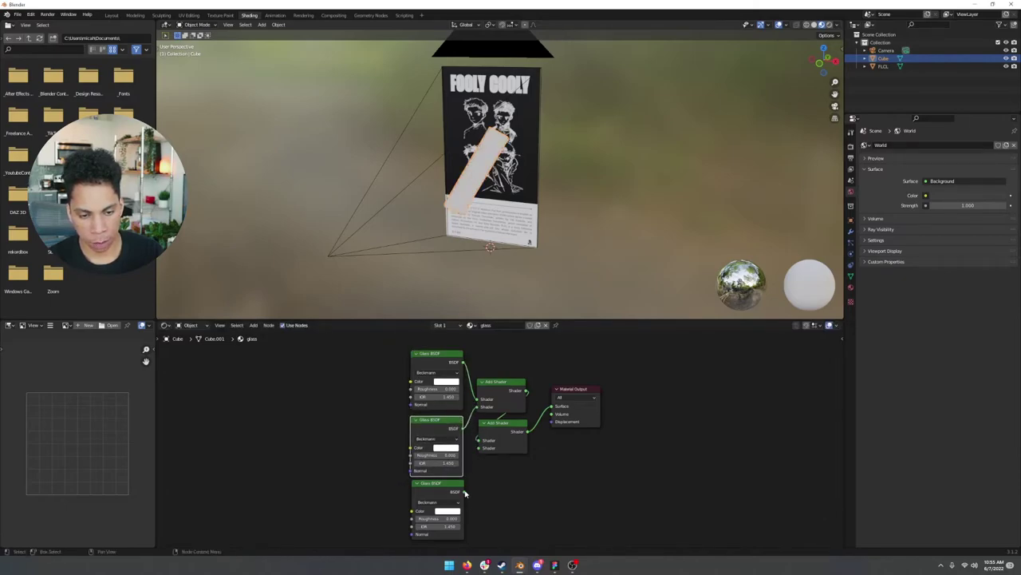
drag(465, 492, 477, 449)
Add a MixRGB node and duplicate it twice so one sits in front of each Glass BSDF.
middle_drag(338, 445, 425, 450)
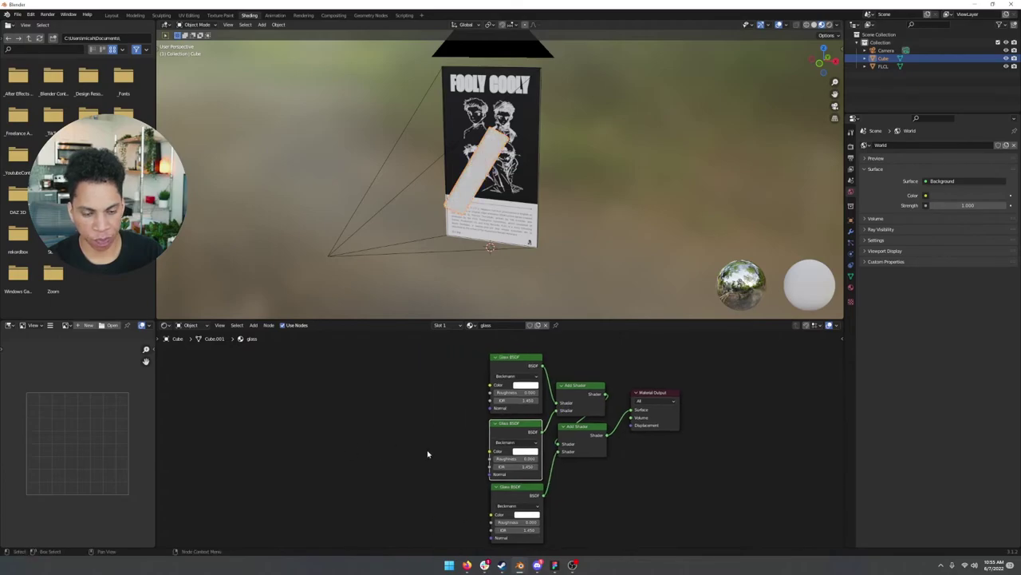
scroll(427, 450, down, 1)
key(shift+a)
click(428, 450)
text(mix)
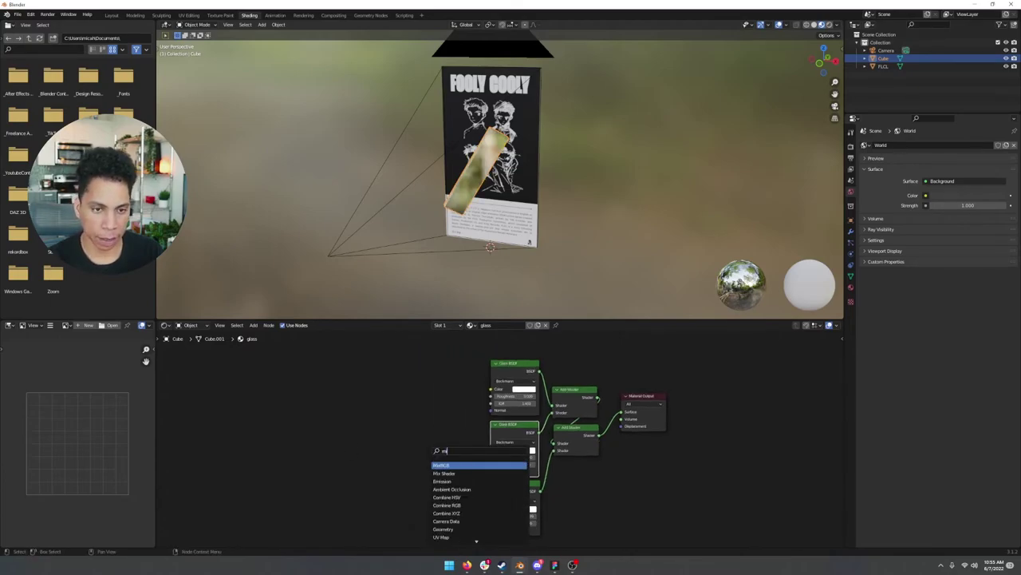
key(Return)
click(424, 365)
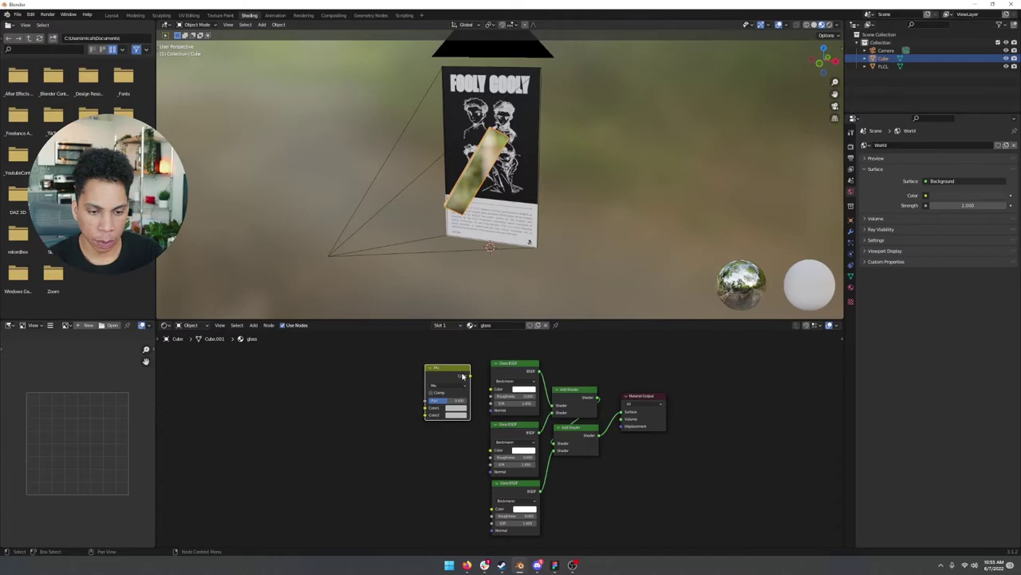
key(shift+d)
click(449, 451)
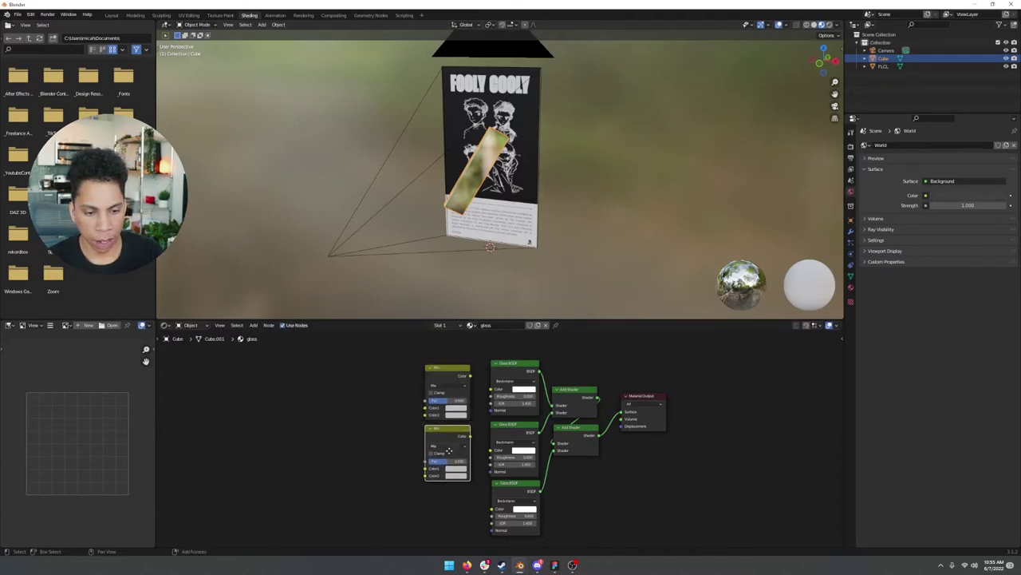
key(shift+d)
click(448, 511)
Add a Separate RGB node and connect its R, G and B outputs to Color1 of the three Mix nodes from top to bottom.
key(shift+a)
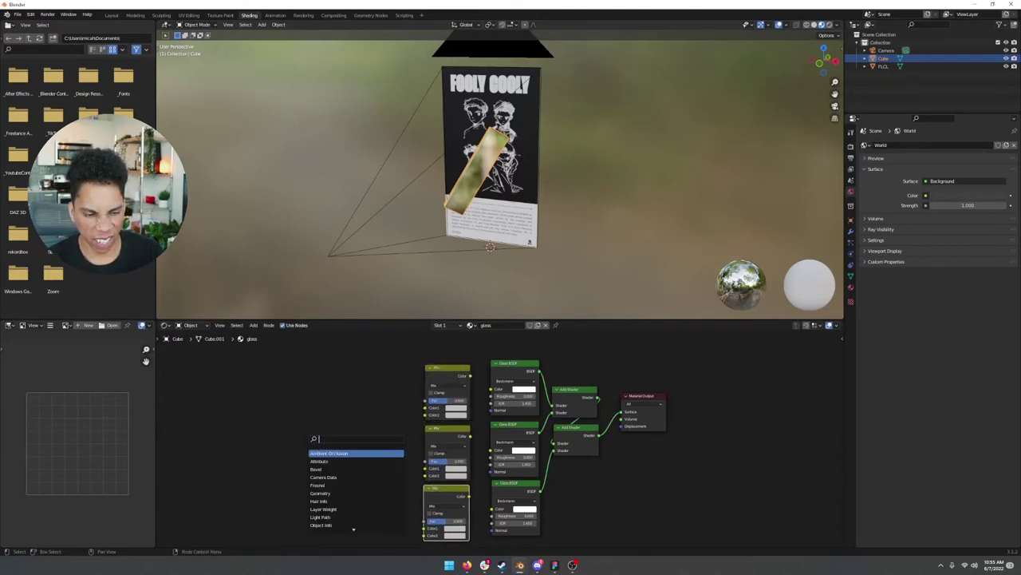
text(e)
click(327, 461)
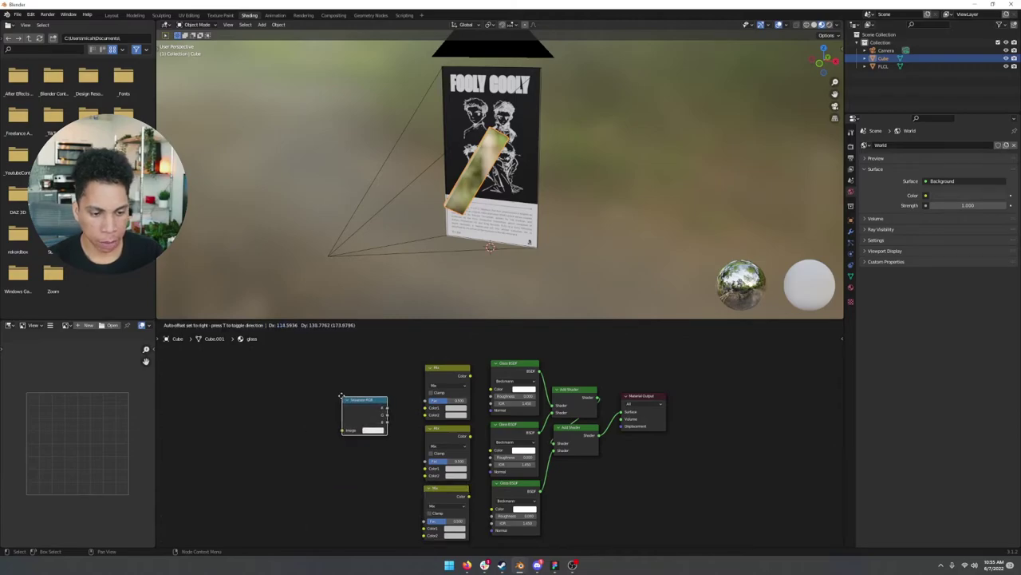
click(378, 403)
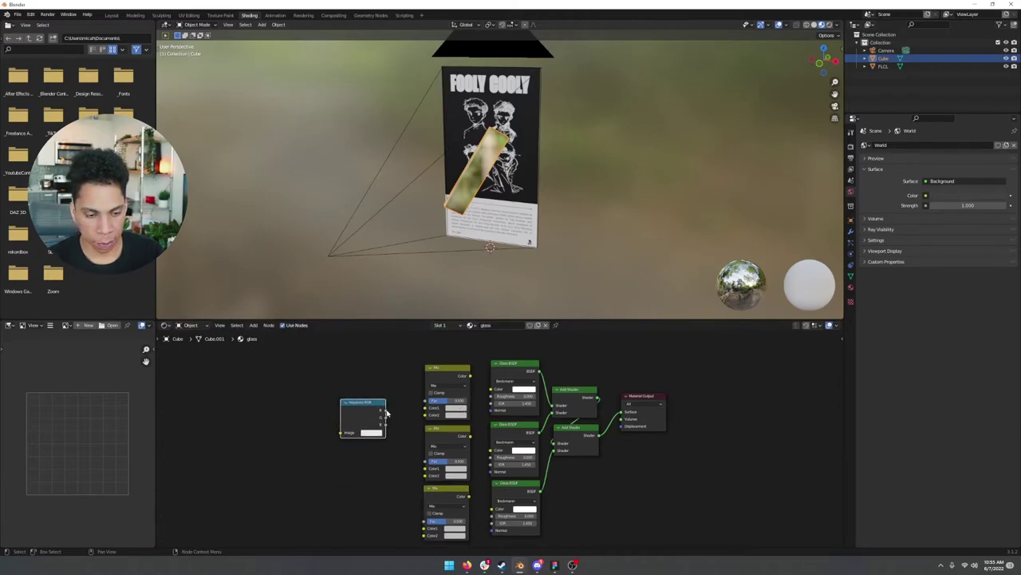
drag(384, 410, 425, 471)
drag(384, 425, 424, 527)
Enlarge the node editor and connect each Mix node's Color output to the Color input of its neighbouring Glass BSDF.
scroll(392, 501, up, 2)
middle_drag(368, 496, 351, 466)
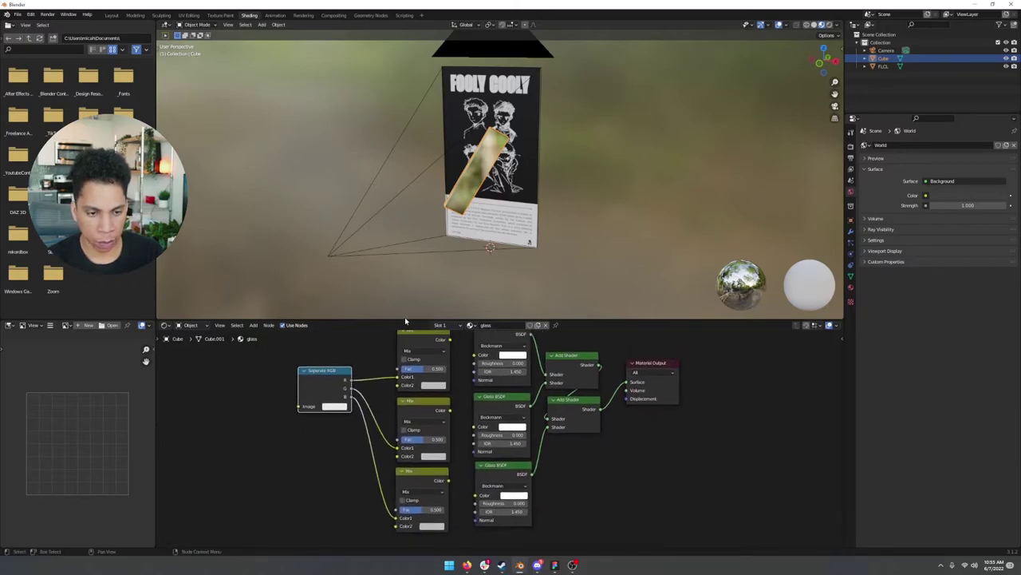
drag(405, 320, 405, 210)
middle_drag(296, 364, 322, 361)
drag(477, 281, 502, 297)
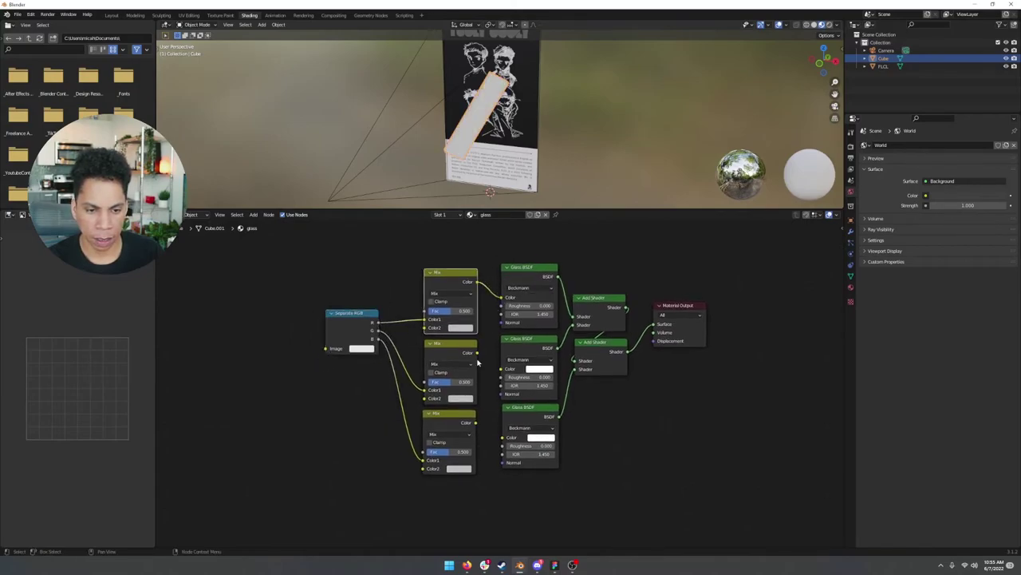
drag(476, 352, 501, 369)
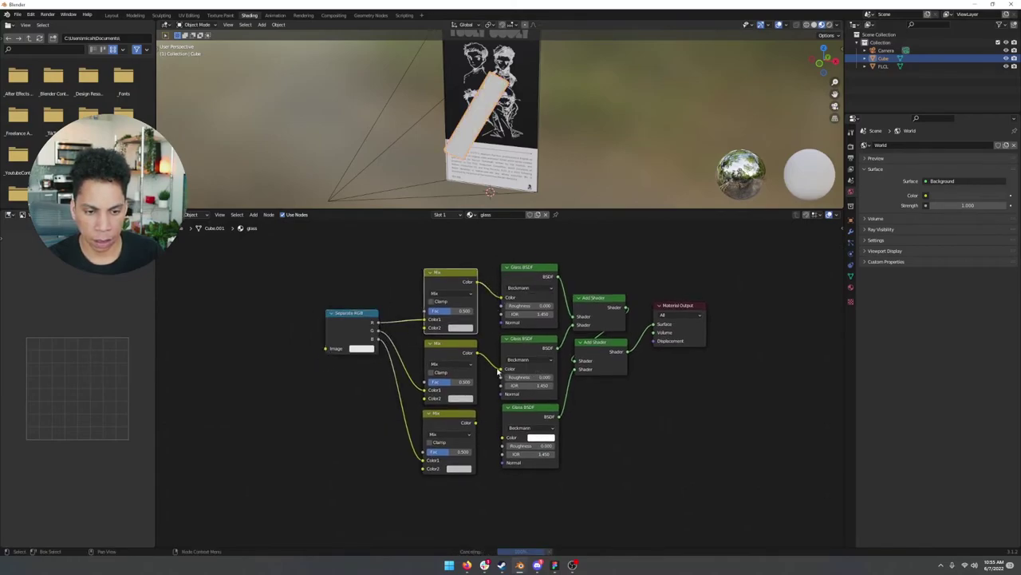
drag(477, 422, 502, 437)
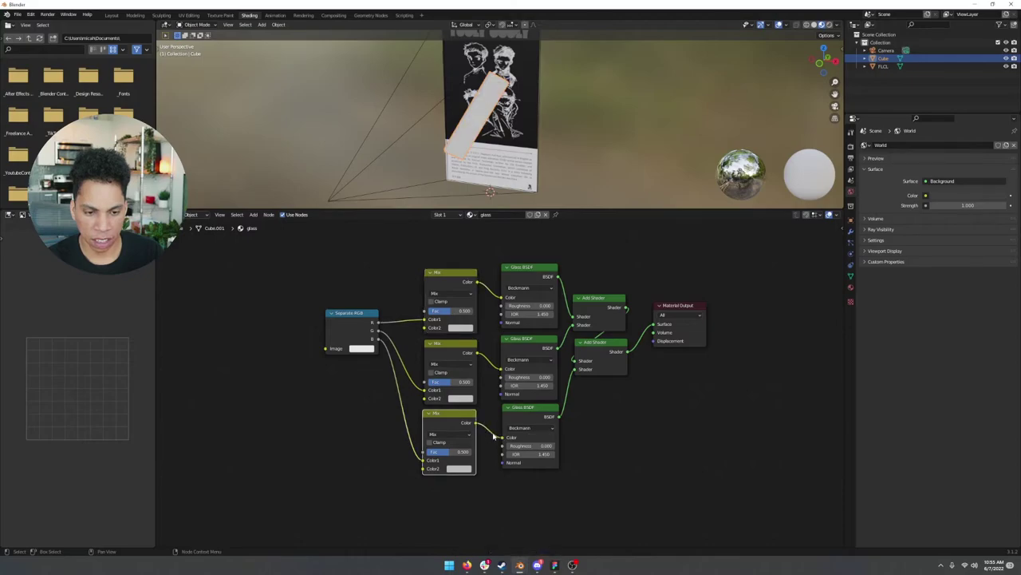
Set Color2 of the three Mix nodes to full red, green and blue from top to bottom.
click(646, 429)
click(469, 329)
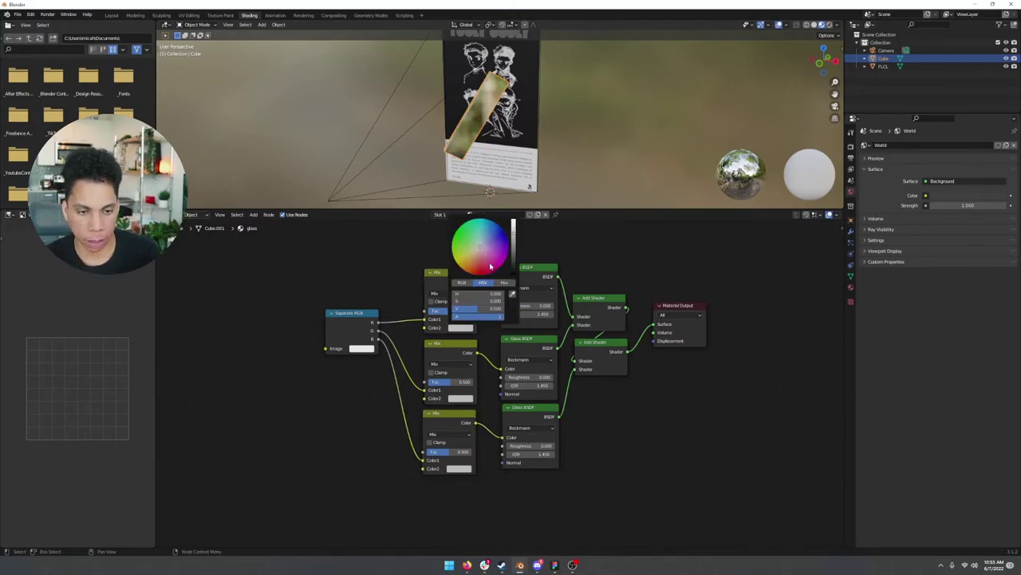
click(481, 273)
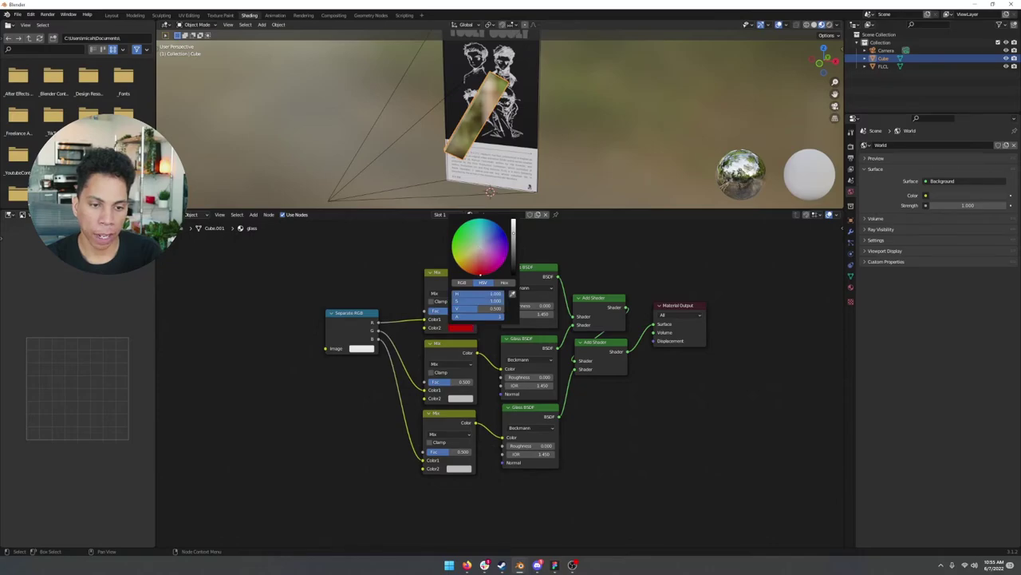
drag(513, 233, 513, 219)
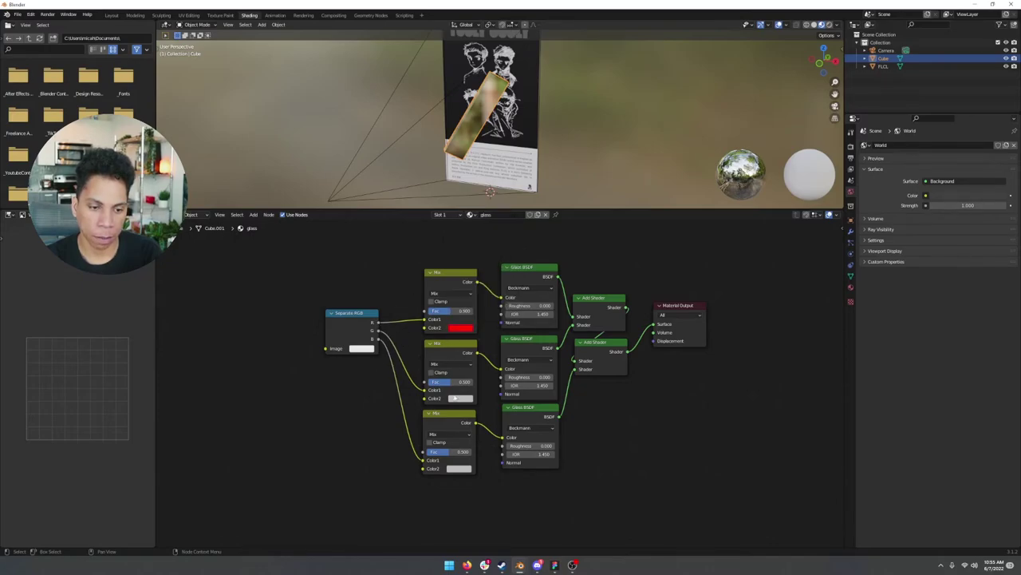
click(454, 398)
drag(476, 312, 463, 295)
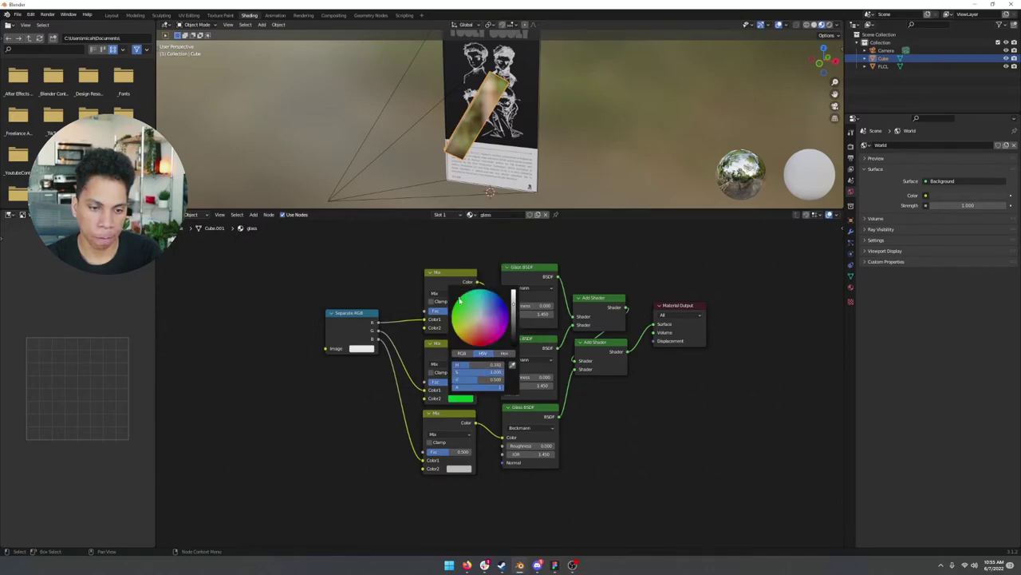
click(458, 468)
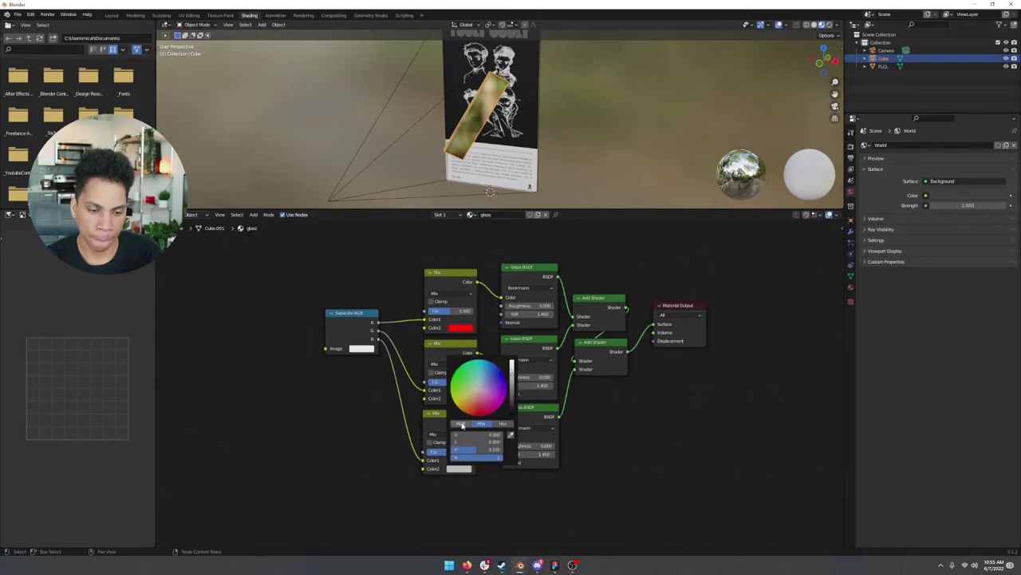
click(505, 373)
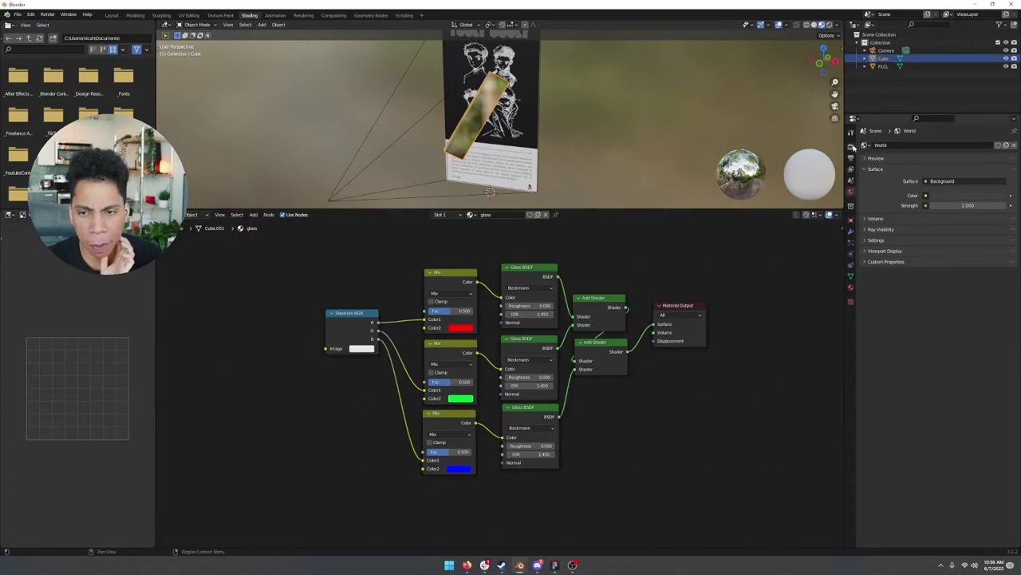
Display the render settings and view the scene through the camera.
click(851, 147)
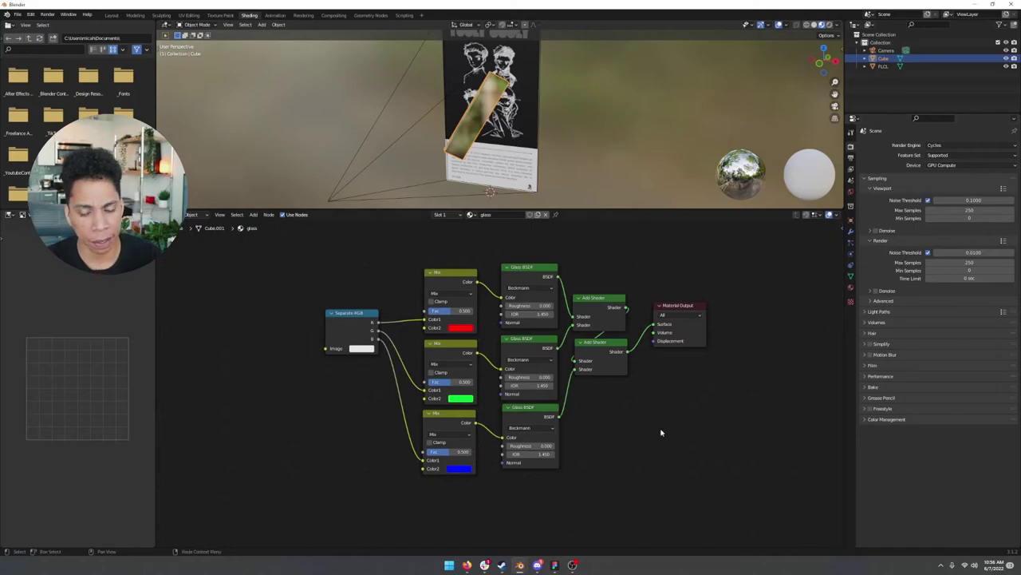
mouse_move(434, 146)
middle_down()
mouse_move(451, 152)
mouse_move(442, 148)
middle_up()
scroll(443, 148, down, 2)
key(grave)
click(461, 180)
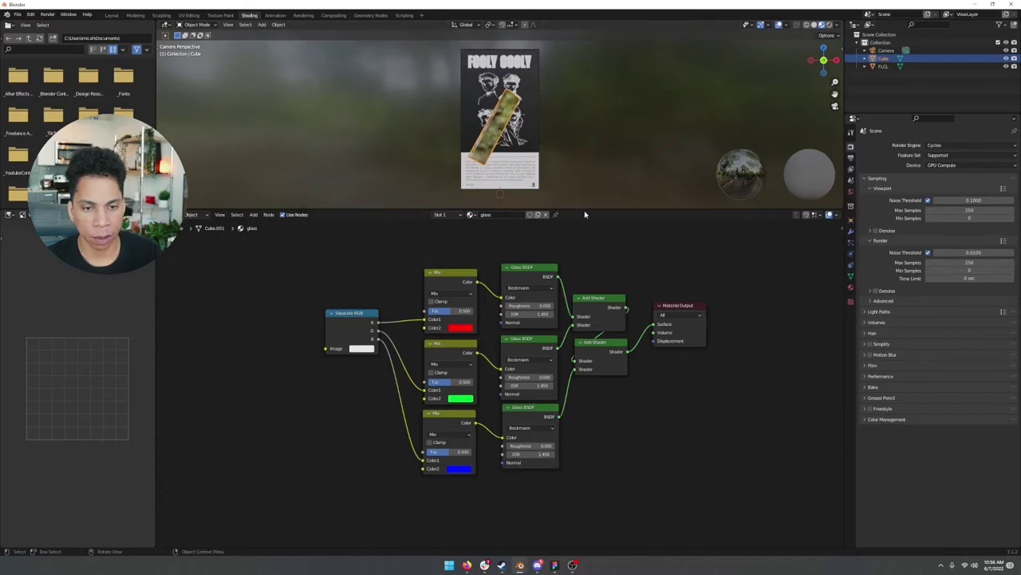
Enlarge the 3D viewport and preview the camera view close up in rendered shading with nothing selected.
drag(584, 212, 600, 312)
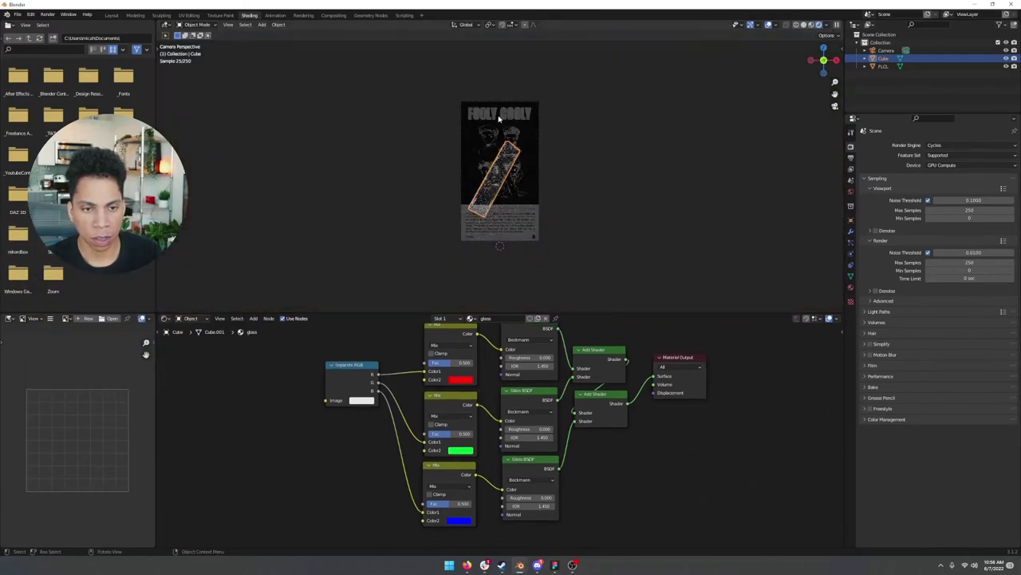
scroll(542, 141, up, 4)
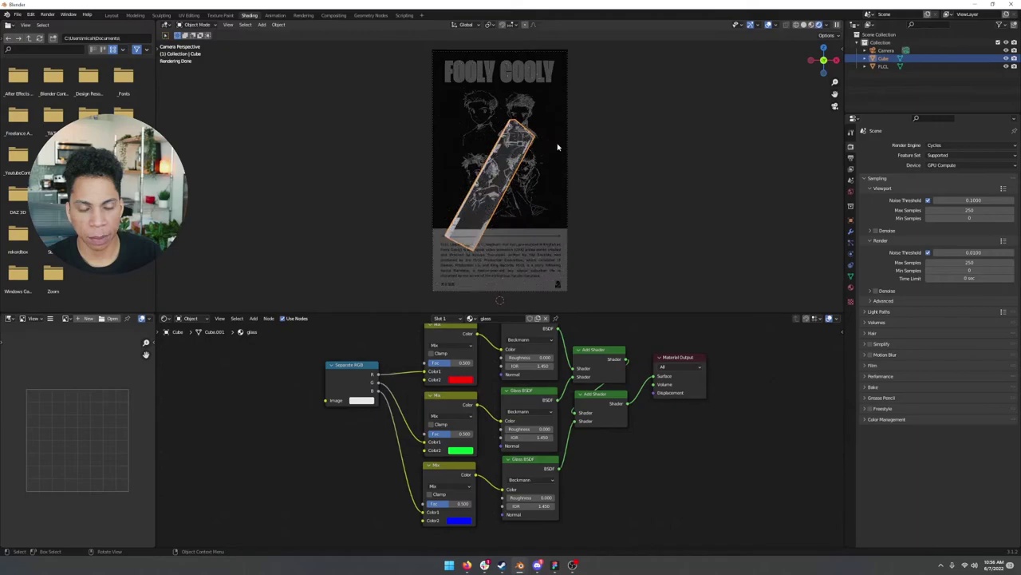
click(637, 186)
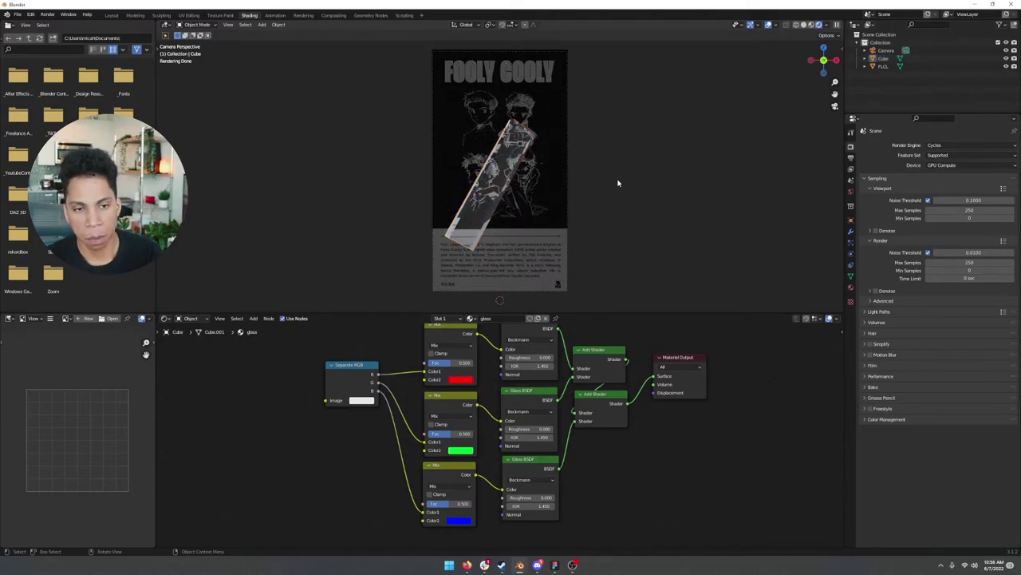
Move the glass bar slightly across and up the poster along the global X and Z axes.
click(502, 193)
key(g)
key(x)
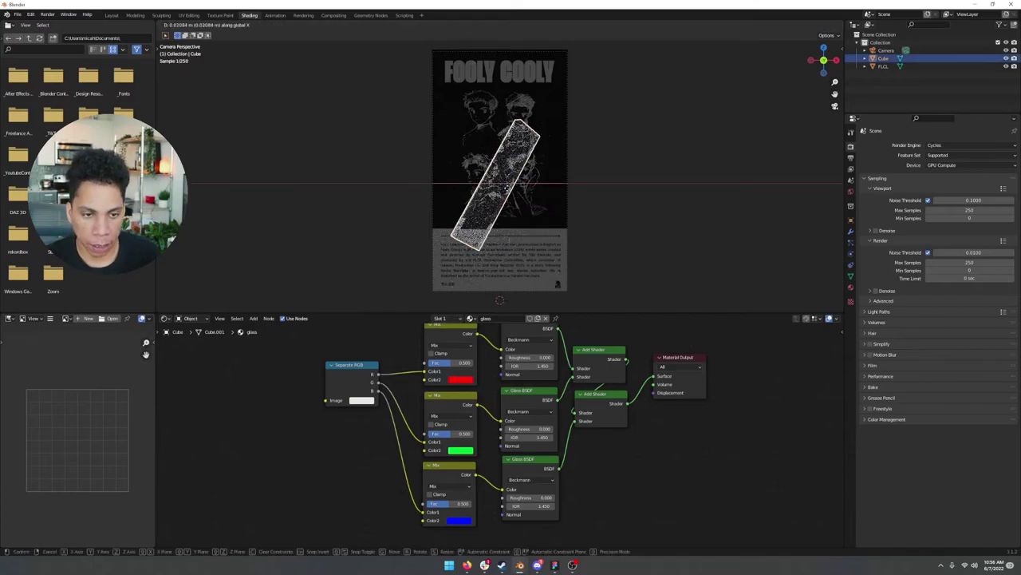
click(510, 191)
key(s)
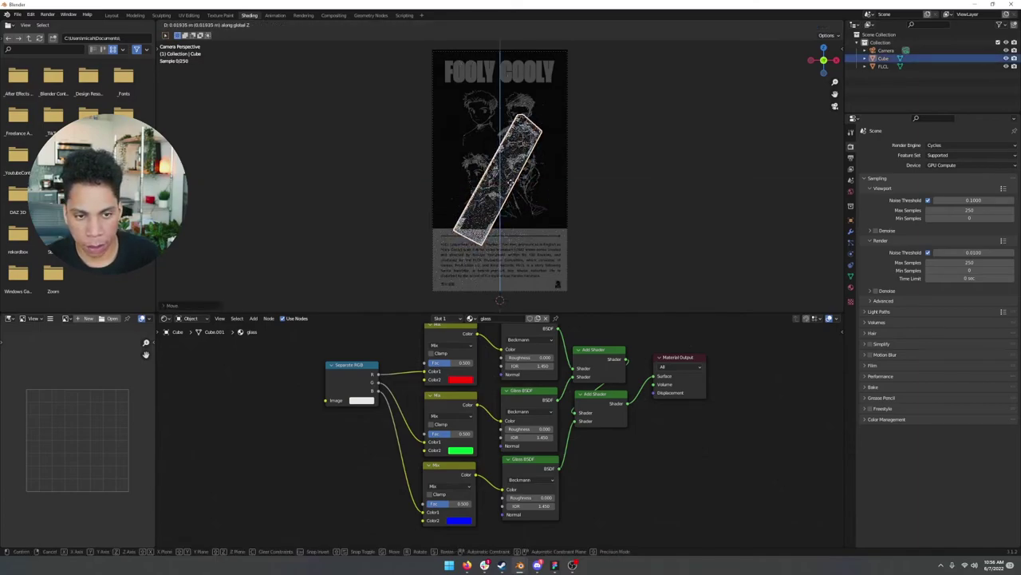
click(513, 181)
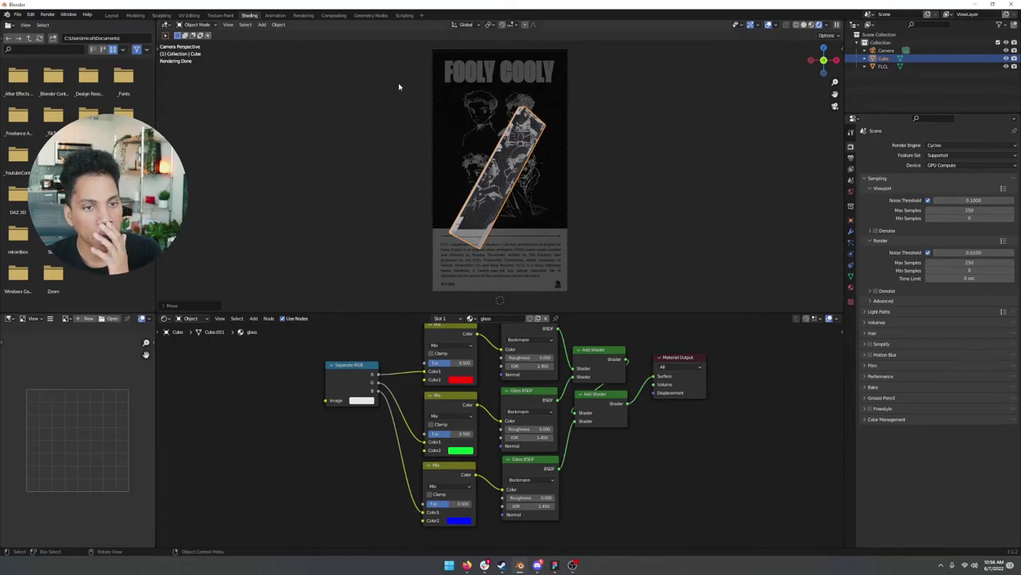
Select the FLCL poster and connect its image texture's Color output to the Principled BSDF's Emission input as well.
click(463, 109)
scroll(352, 392, down, 2)
middle_drag(393, 394, 291, 380)
click(388, 370)
drag(388, 370, 295, 367)
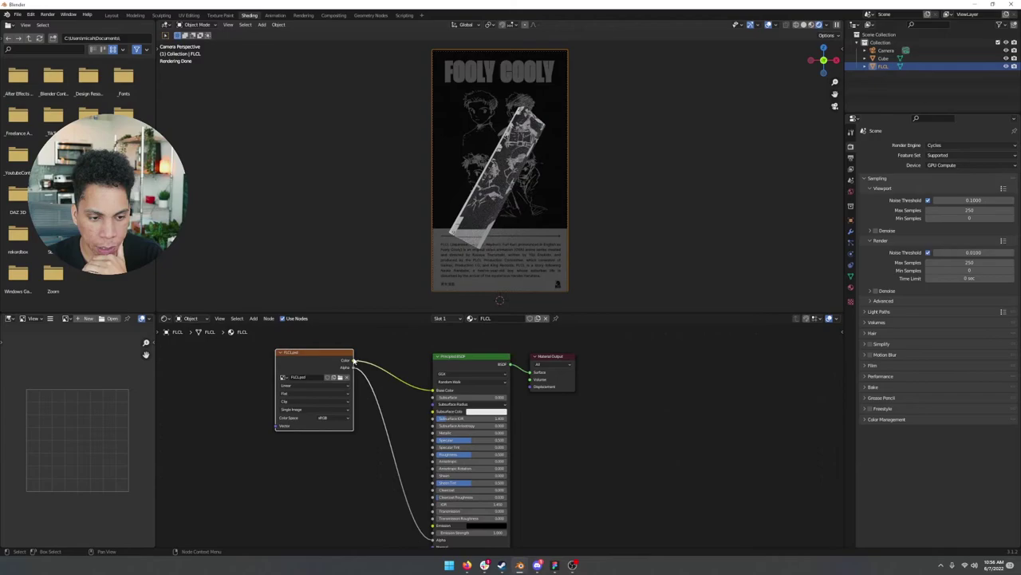
scroll(384, 392, down, 1)
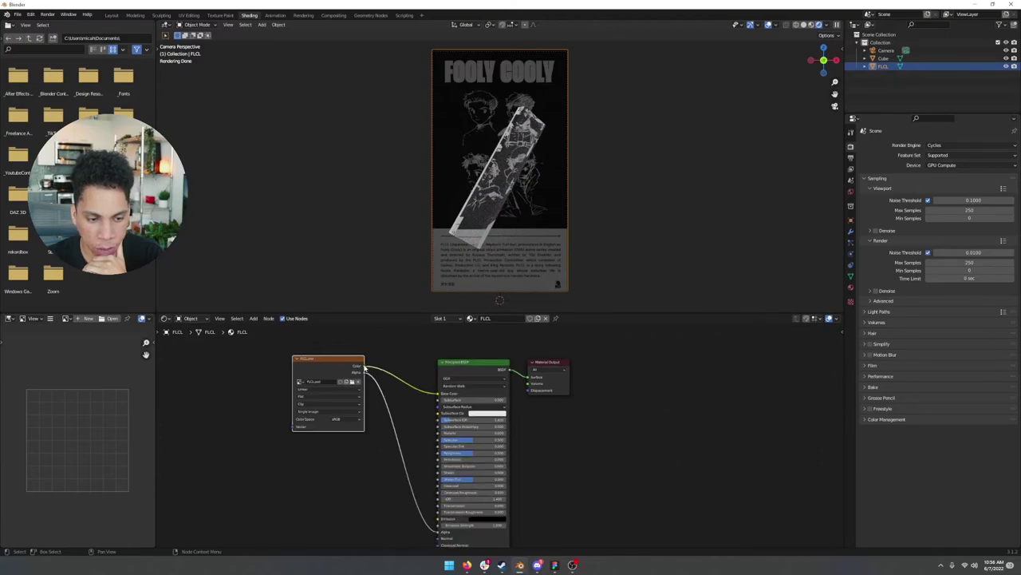
drag(364, 367, 440, 520)
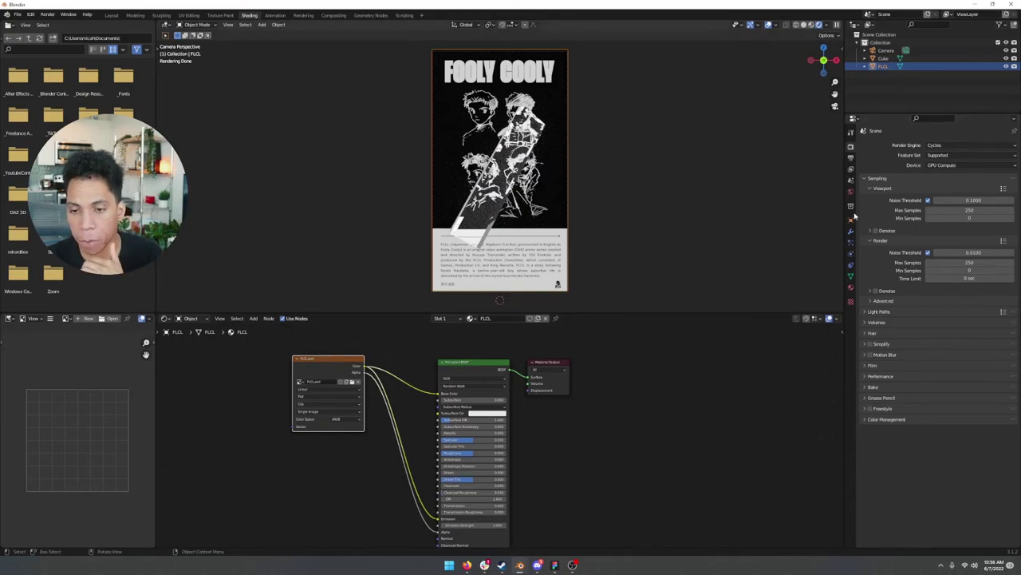
Set the Color Management look to Medium Contrast in the render settings and deselect the poster.
click(851, 155)
click(852, 149)
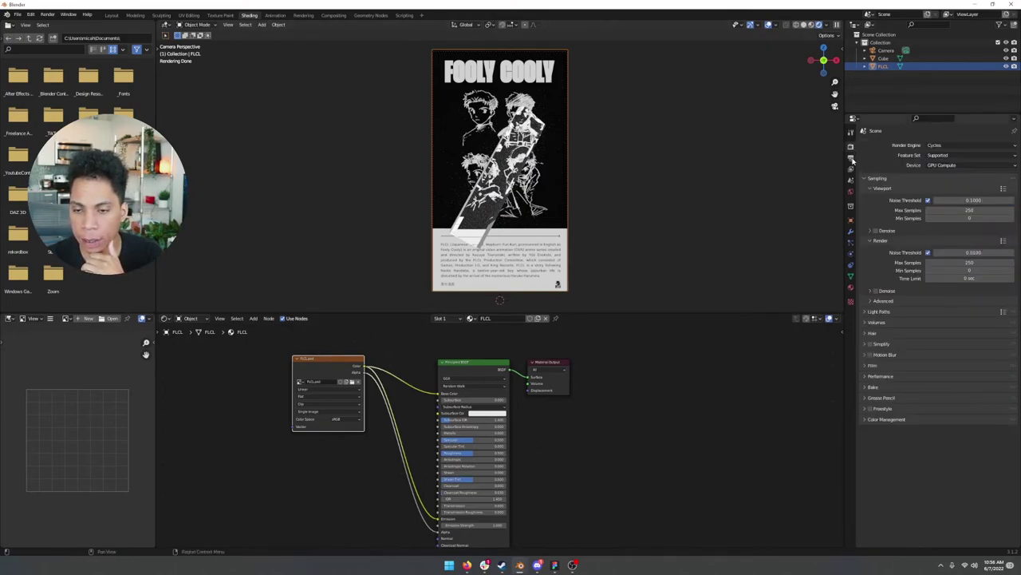
click(878, 419)
click(958, 453)
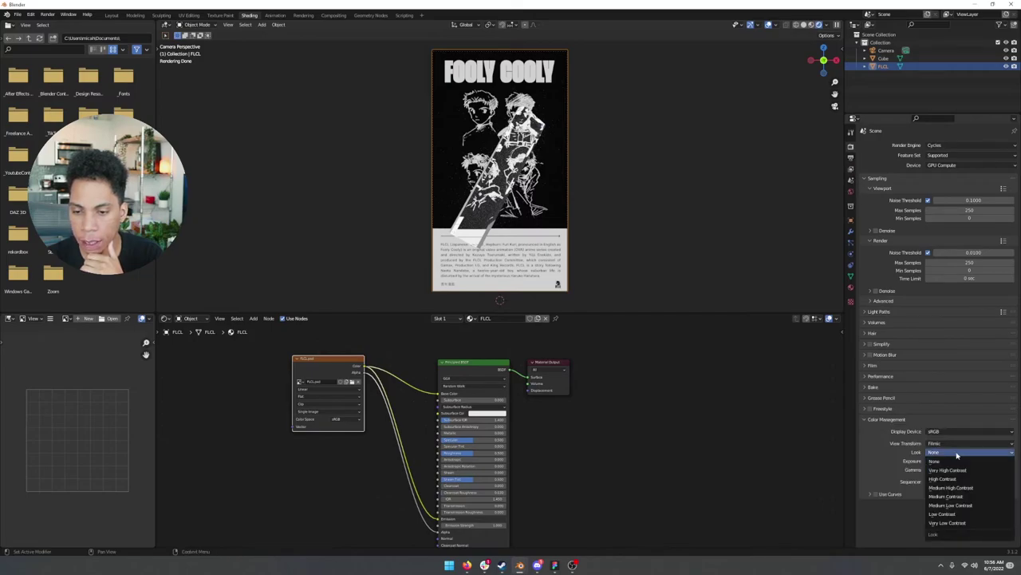
click(952, 495)
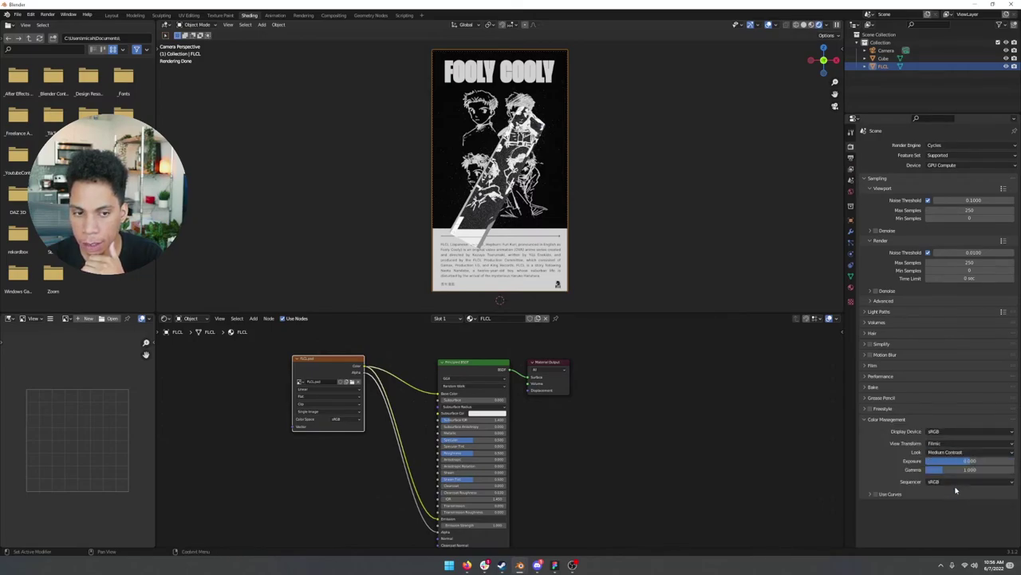
click(756, 162)
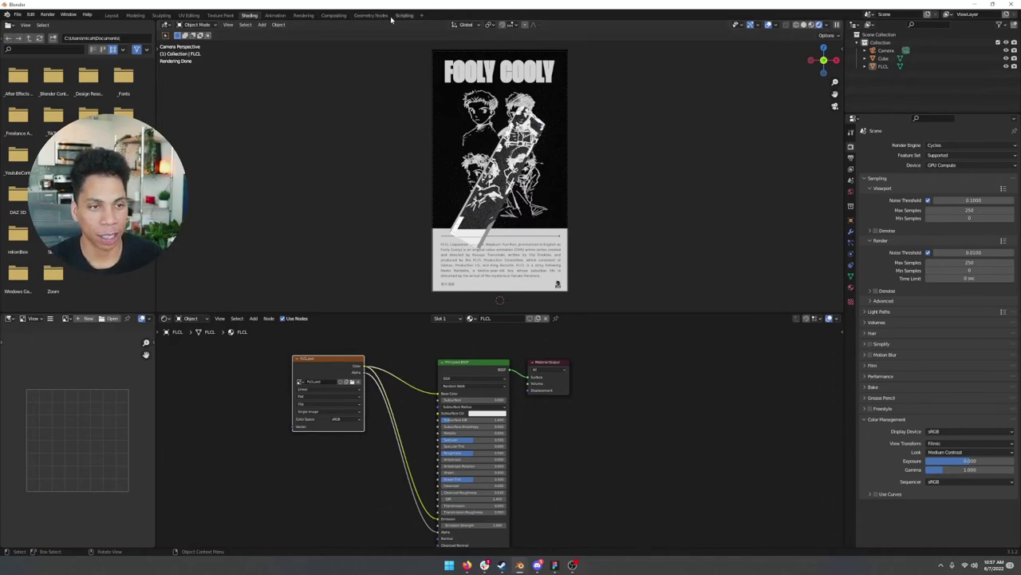
Switch to the Compositing workspace and enable compositing nodes for the scene.
click(335, 16)
click(88, 24)
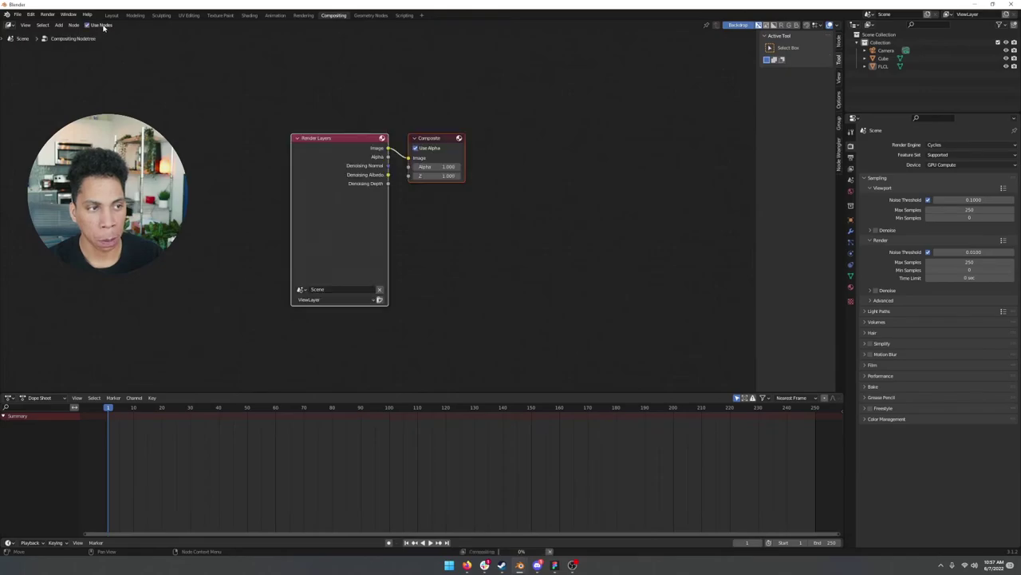
click(270, 121)
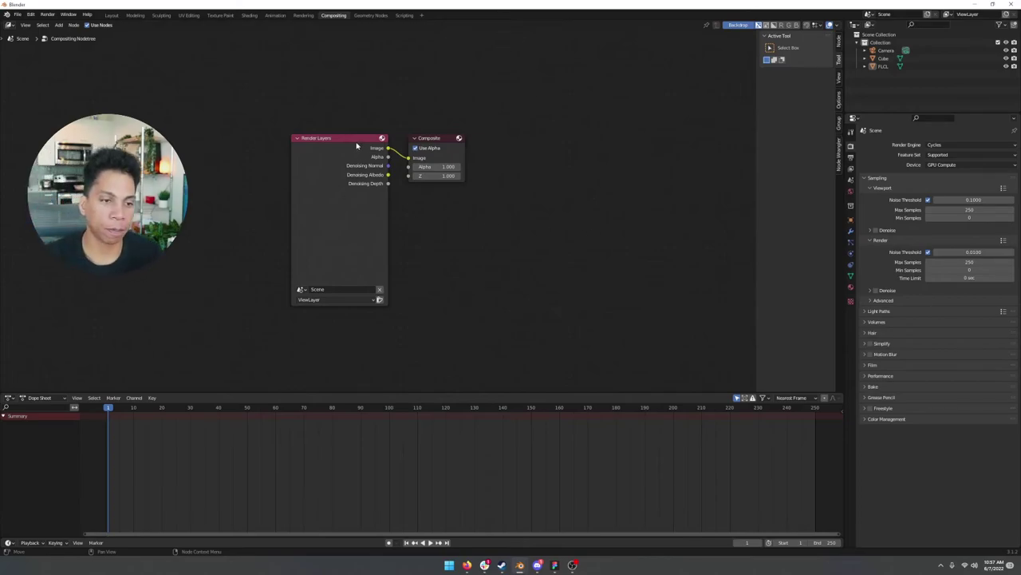
Insert a Denoise node between Render Layers and Composite, and connect the Denoising Normal and Denoising Albedo outputs to its Normal and Albedo inputs.
drag(356, 145, 212, 144)
key(shift+a)
click(339, 200)
text(de)
click(352, 224)
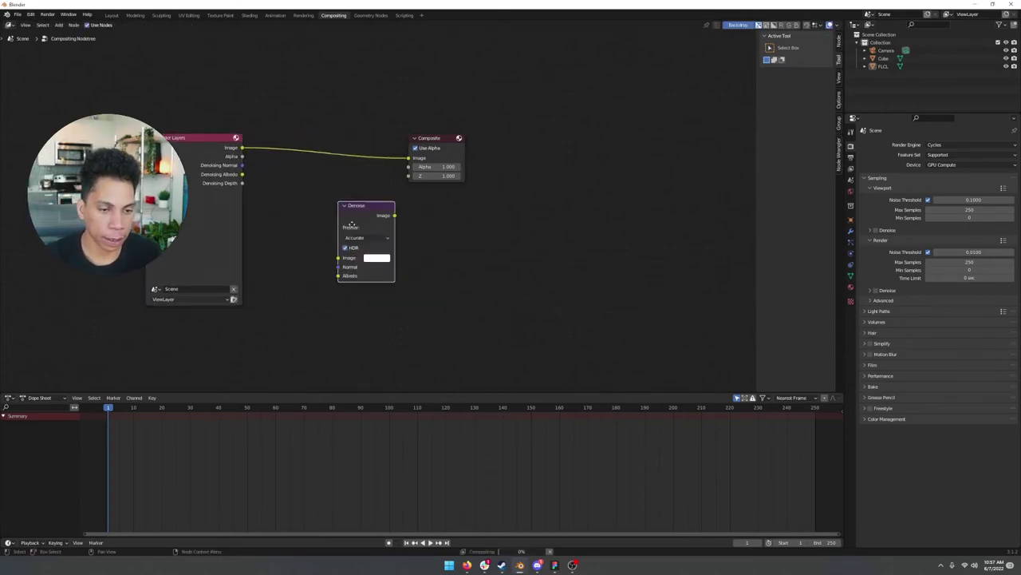
click(288, 153)
drag(241, 165, 275, 203)
click(444, 190)
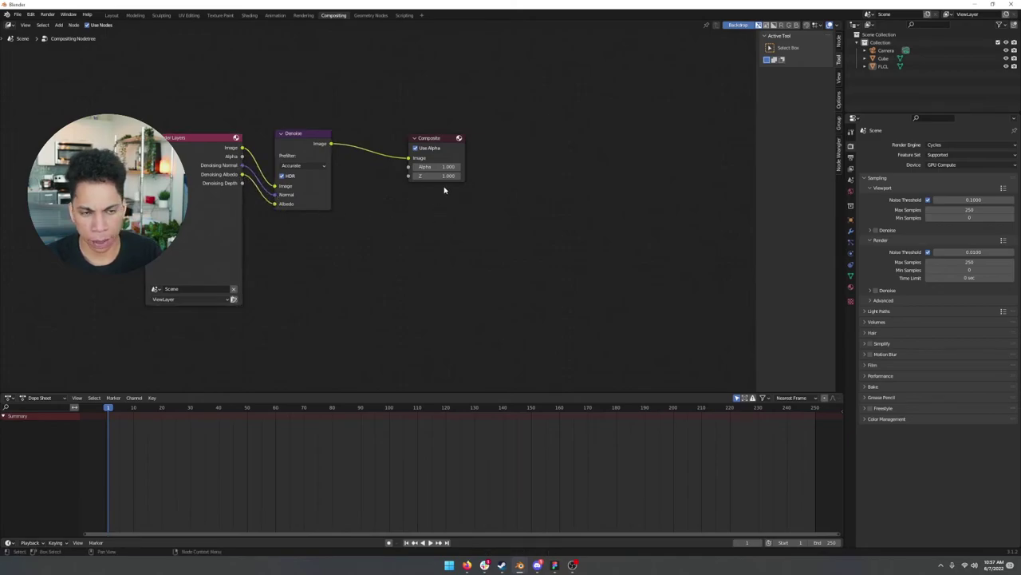
Display the scene's output settings to check the resolution and file format before rendering.
key(ctrl+s)
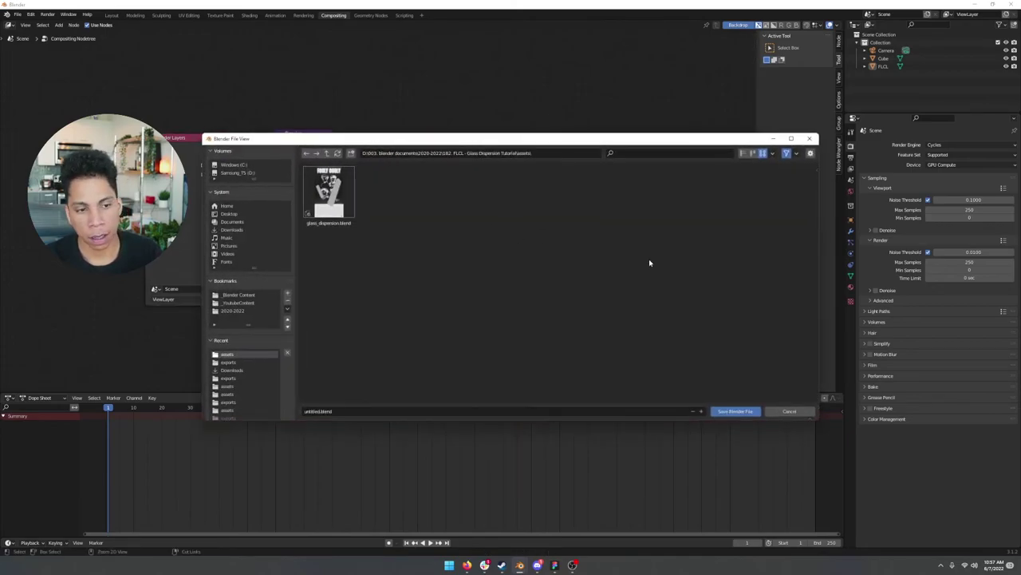
click(789, 413)
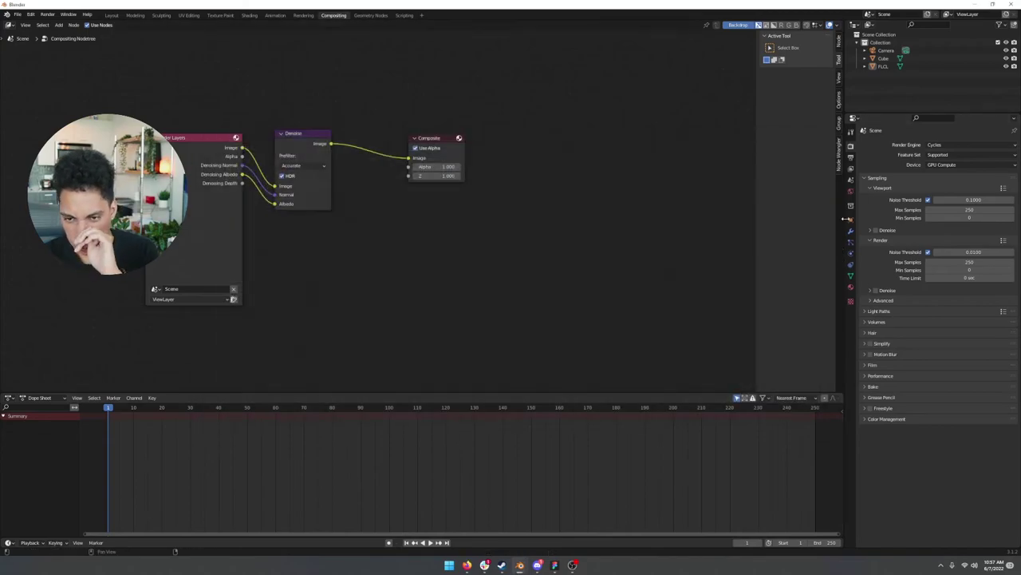
click(851, 159)
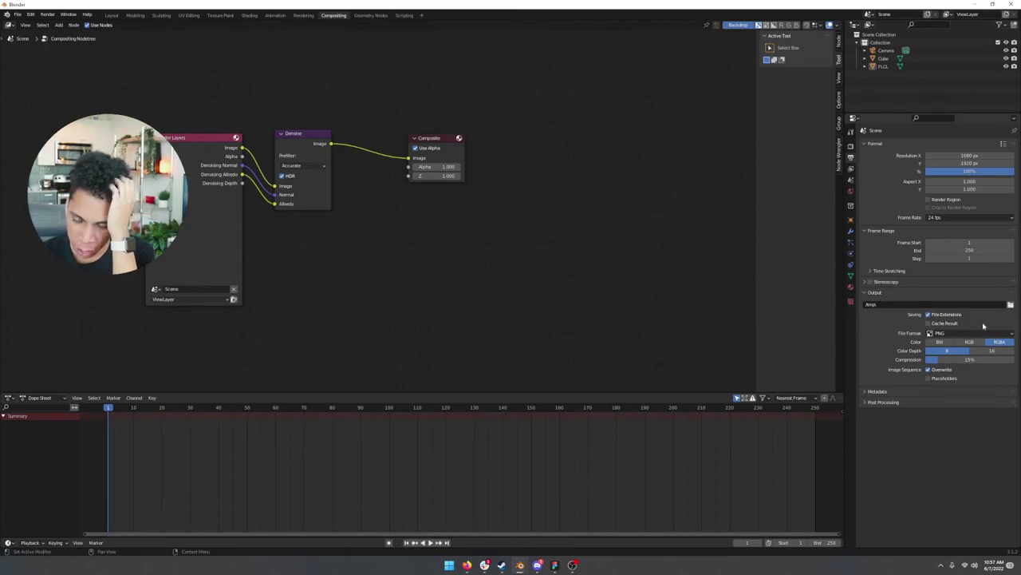
click(53, 15)
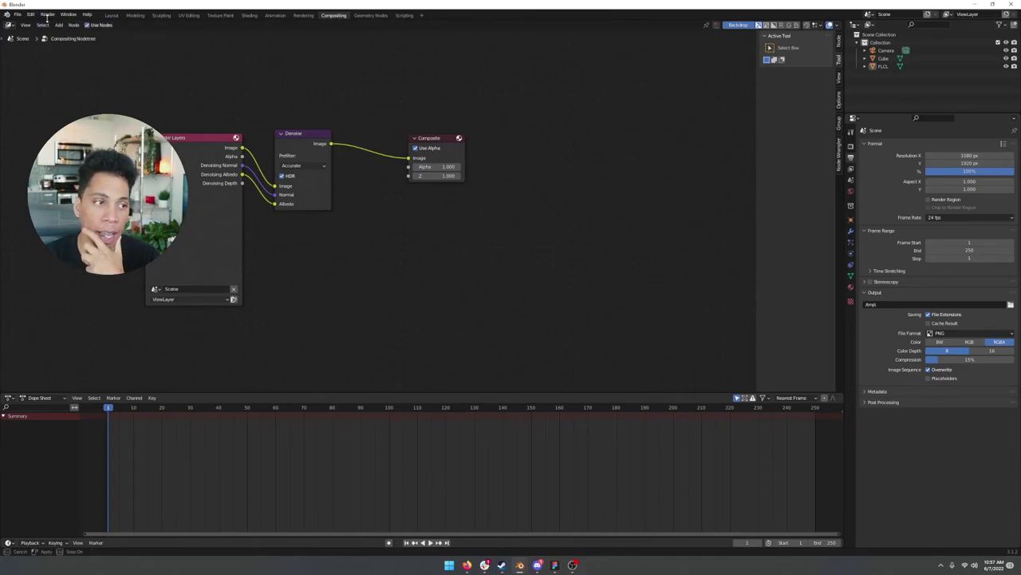
click(48, 15)
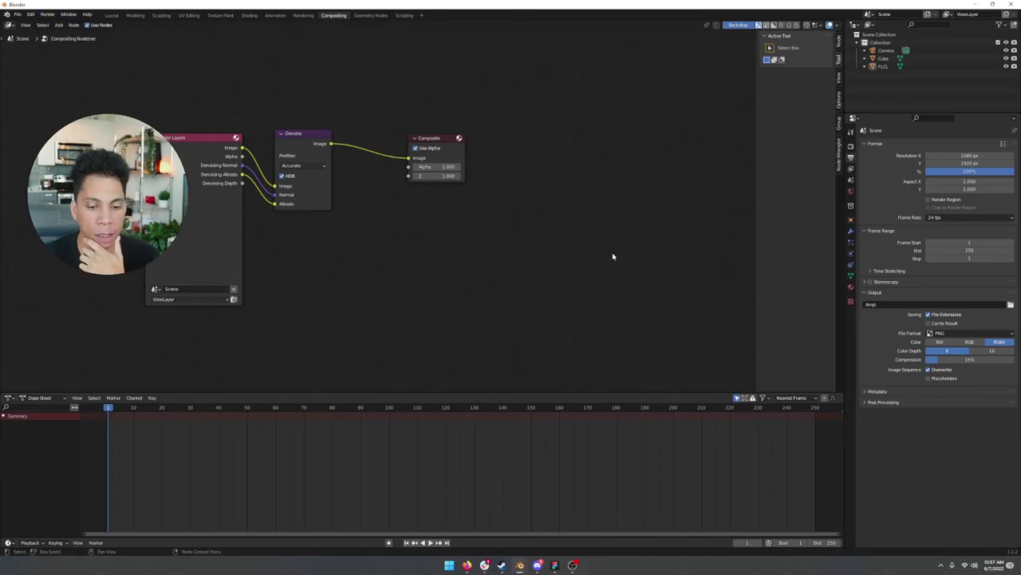